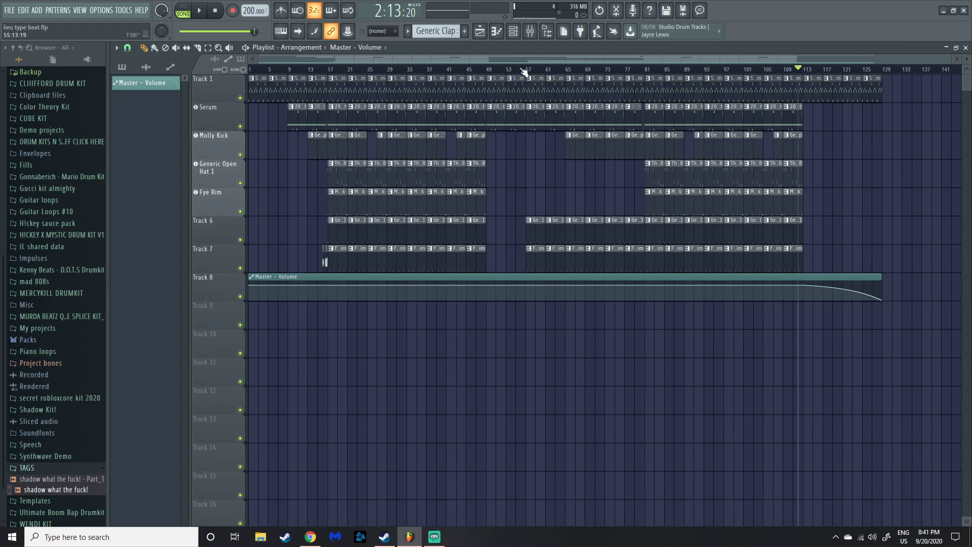
Bring up the channel rack and inspect the 2020 Hihat and Generic Clap samples, auditioning the hi-hat.
left_click(513, 30)
left_click_drag(313, 224, 421, 170)
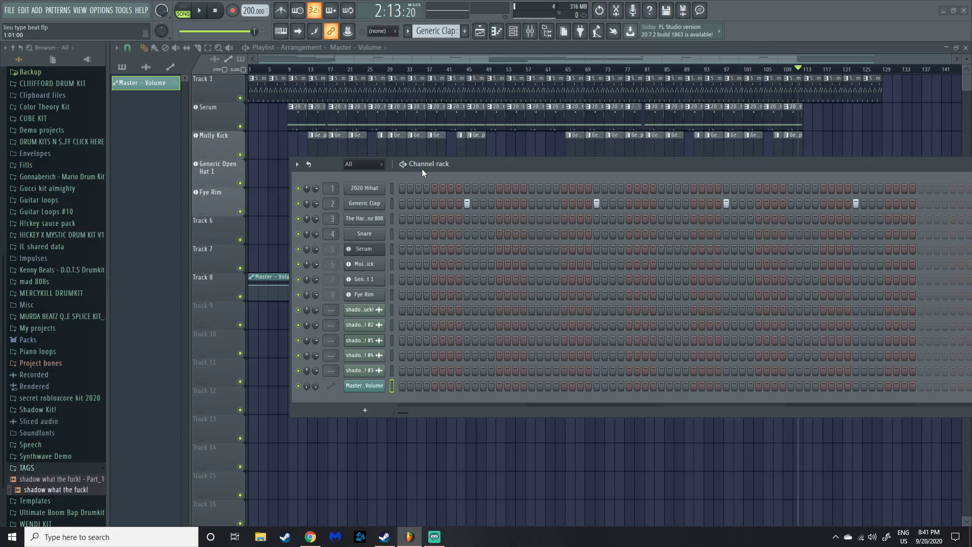
left_click_drag(423, 169, 442, 164)
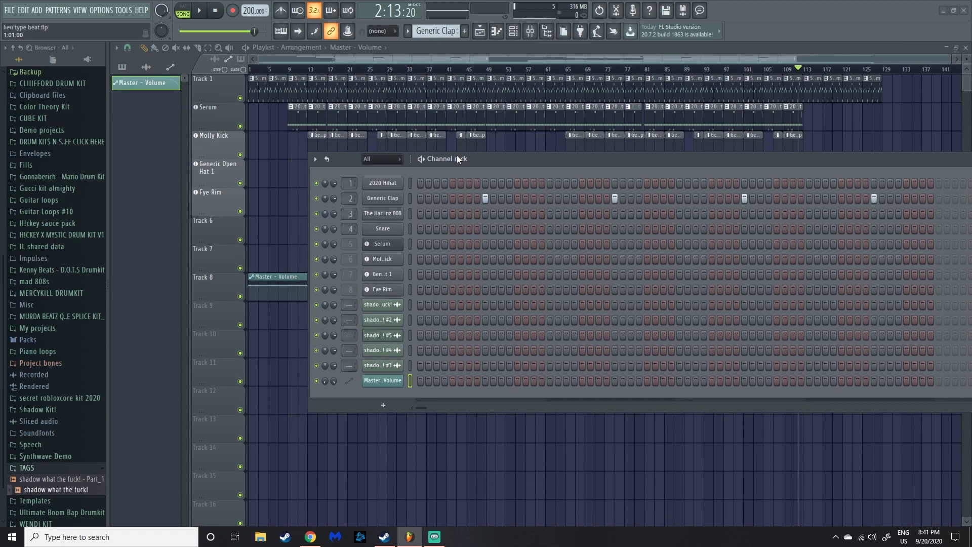
left_click(395, 185)
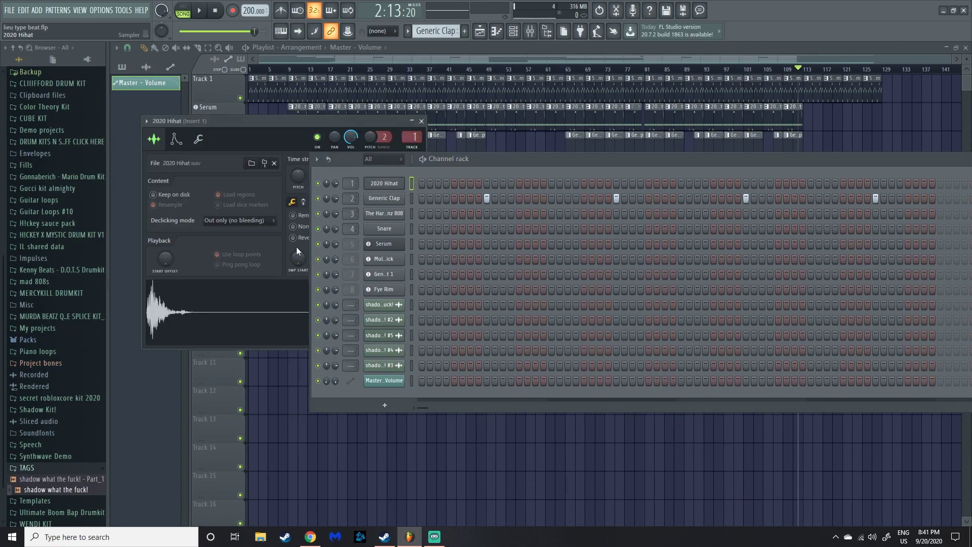
left_click(247, 308)
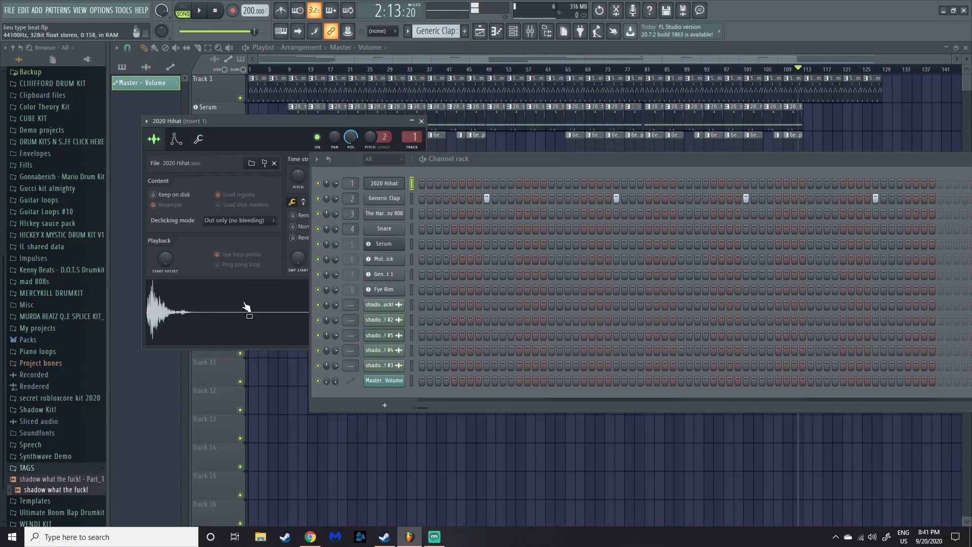
left_click(421, 121)
left_click(384, 198)
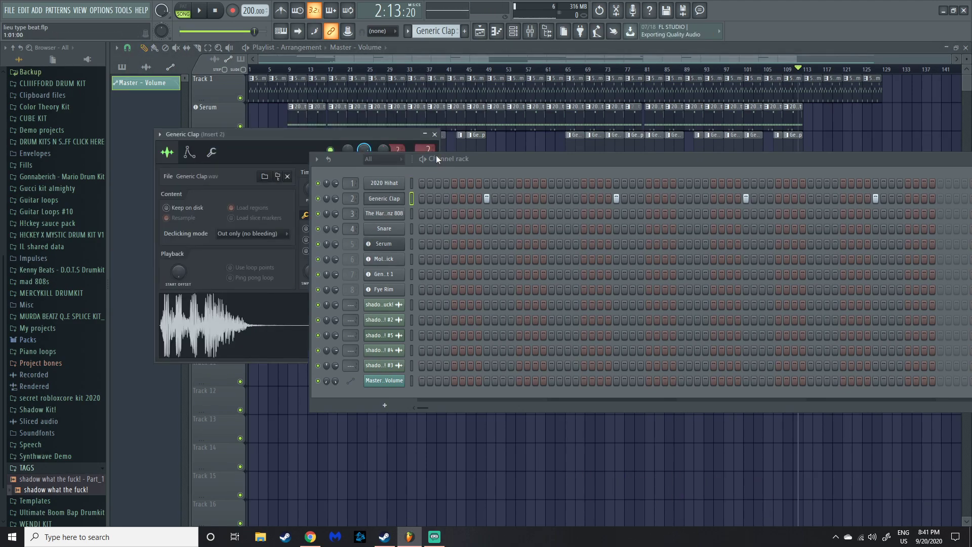
left_click(435, 134)
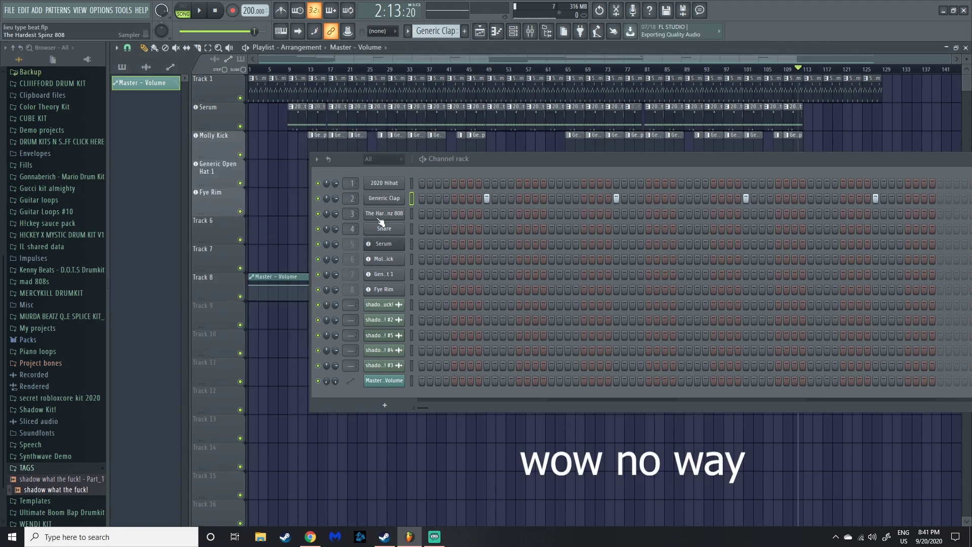
Inspect the sampler settings of The Hardest Spinz 808 and Snare channels, auditioning the 808 waveform.
left_click(384, 213)
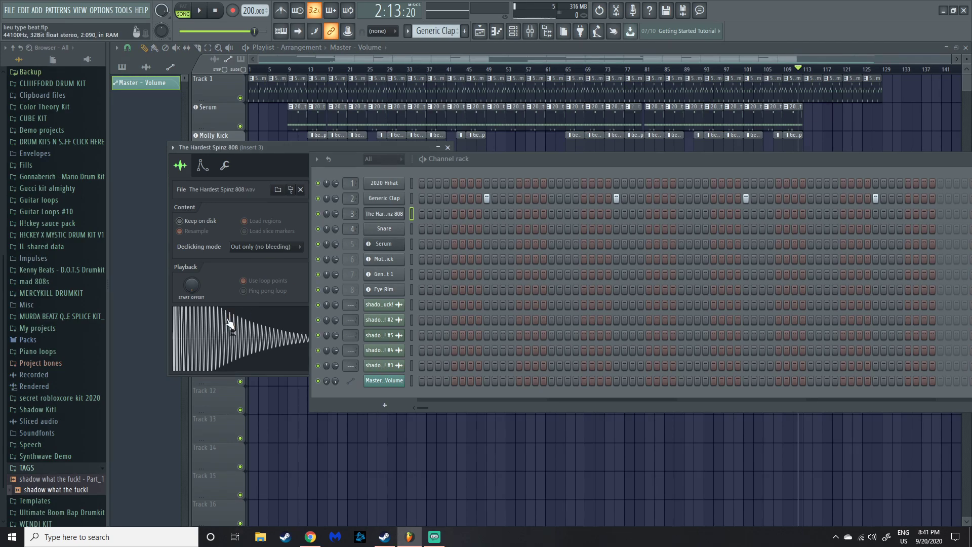
left_click(234, 342)
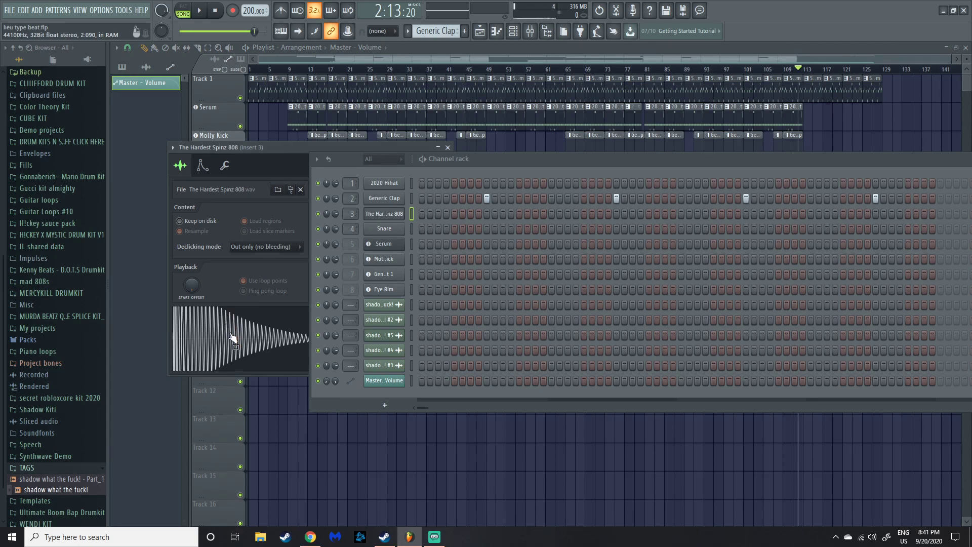
left_click(448, 147)
left_click(380, 230)
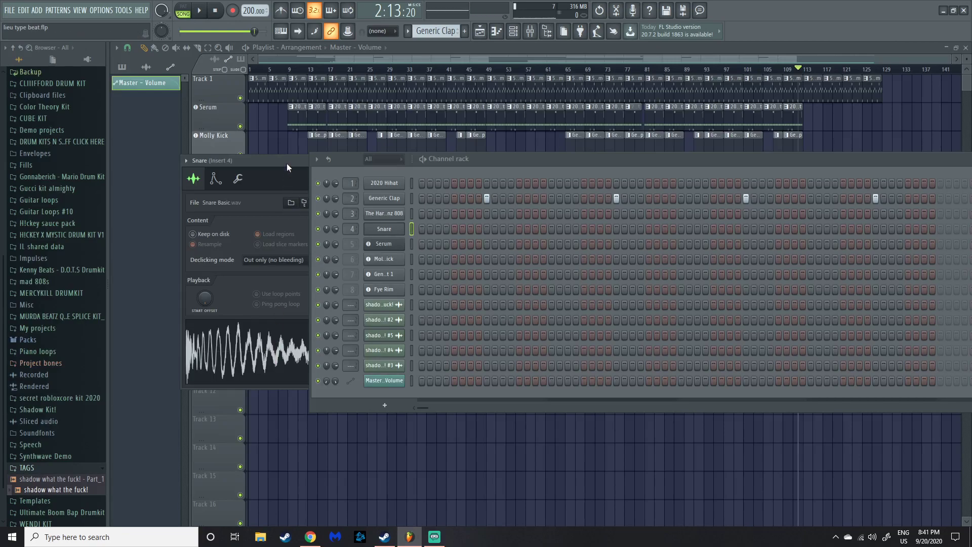
left_click_drag(287, 167, 216, 142)
left_click(350, 128)
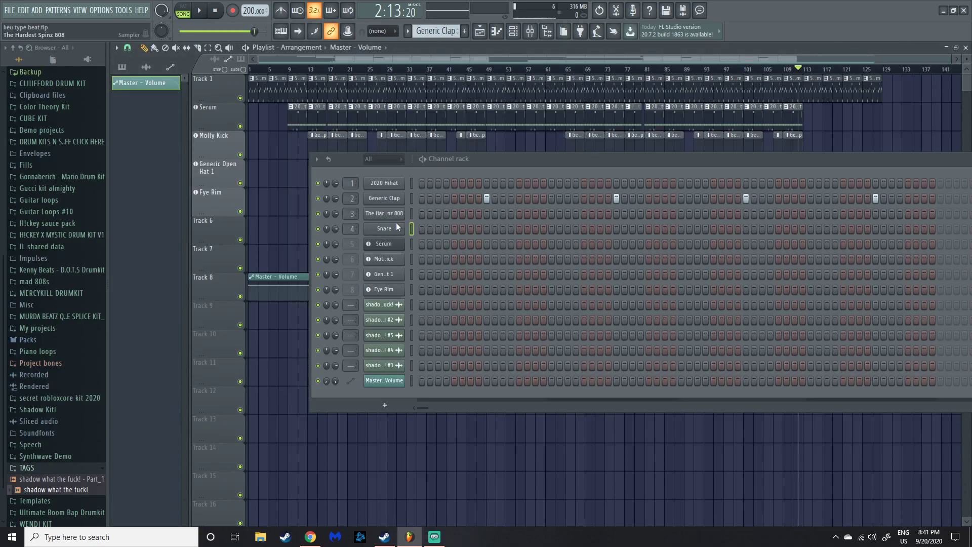
Inspect the Molly Kick, Generic Open Hat 1 and Fye Rim samples, auditioning the open hat and the rim.
left_click(385, 260)
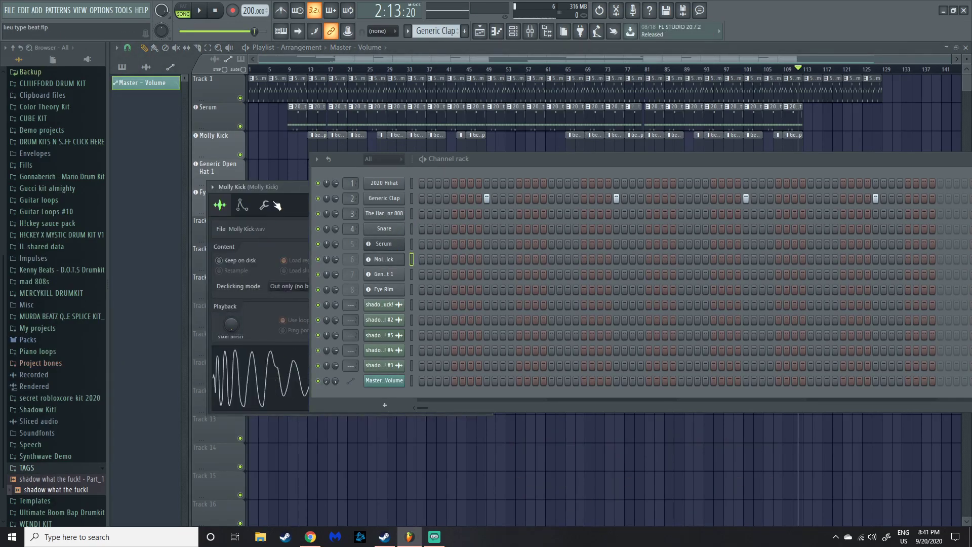
left_click(386, 276)
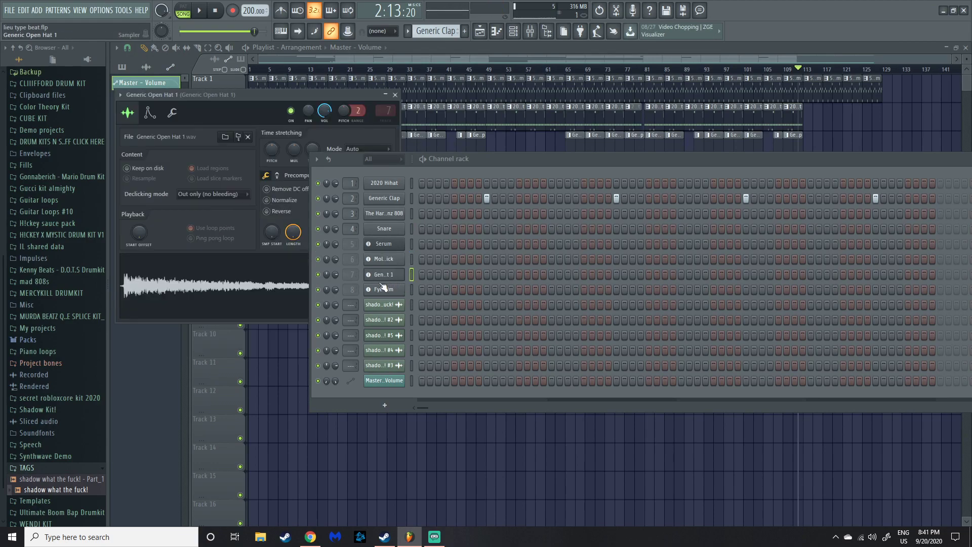
left_click(238, 288)
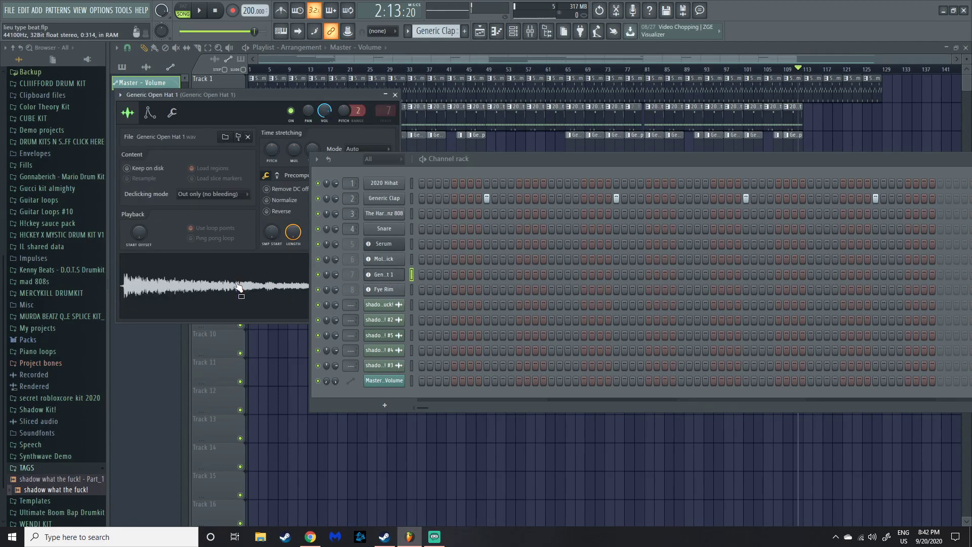
key("Down")
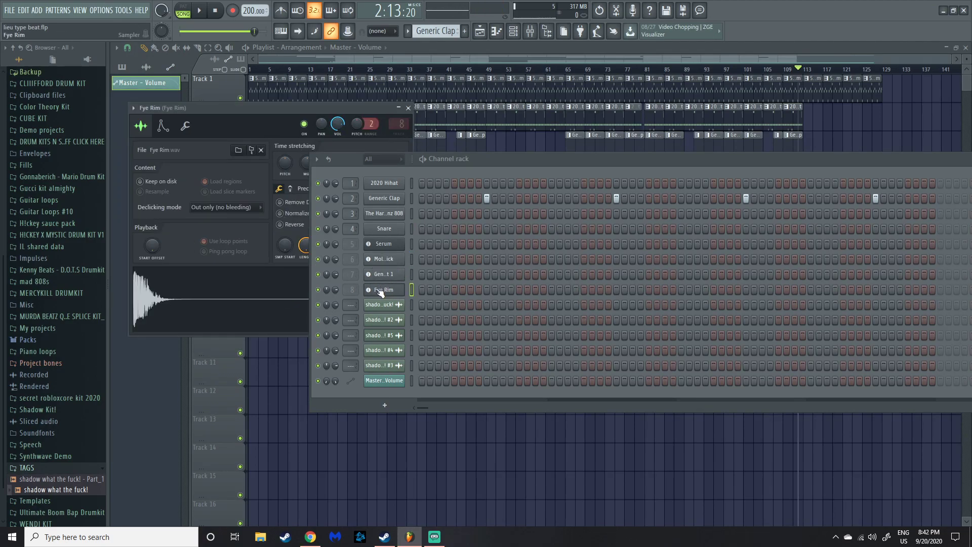
left_click(228, 297)
left_click(230, 300)
left_click(408, 108)
Open the Serum channel's synth, clear the channel rack out of the way and examine its oscillator and envelope settings.
left_click(376, 256)
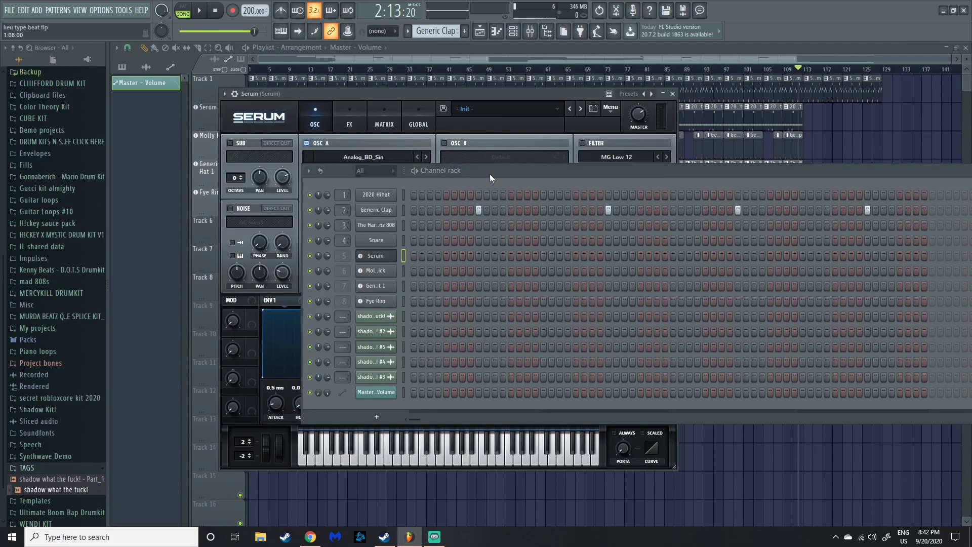
left_click_drag(960, 173, 745, 187)
left_click(859, 187)
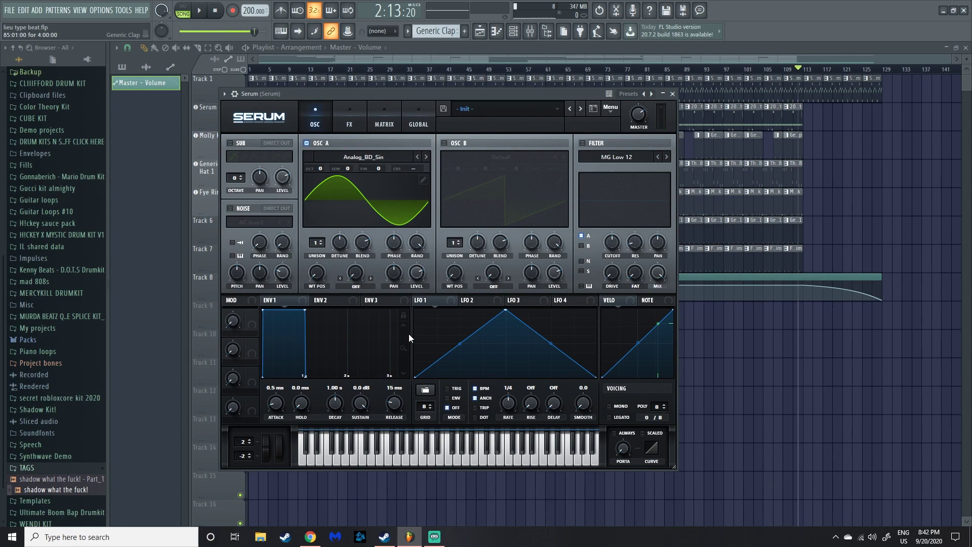
left_click(673, 94)
Add a 3x Osc instrument to the channel rack and hide the rack to expose the synth.
left_click(514, 32)
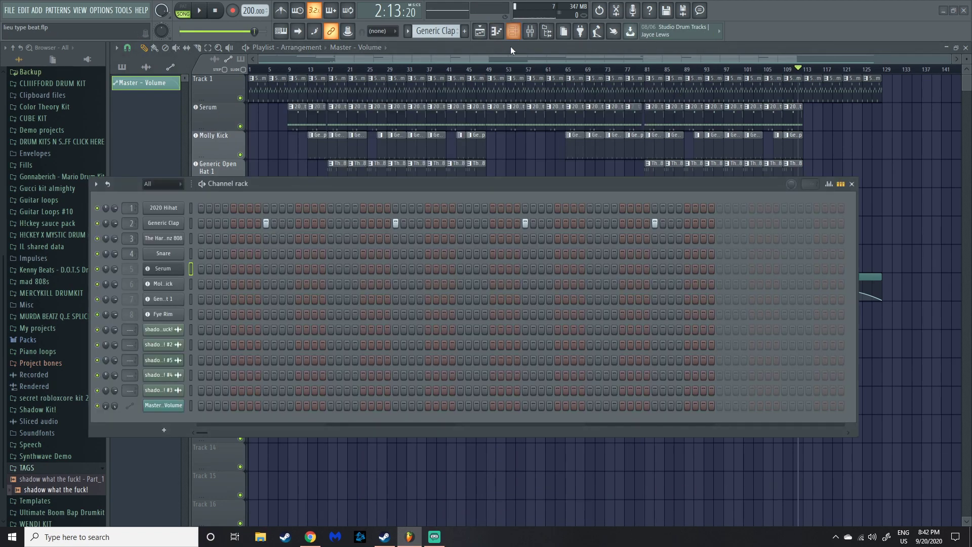
left_click(164, 430)
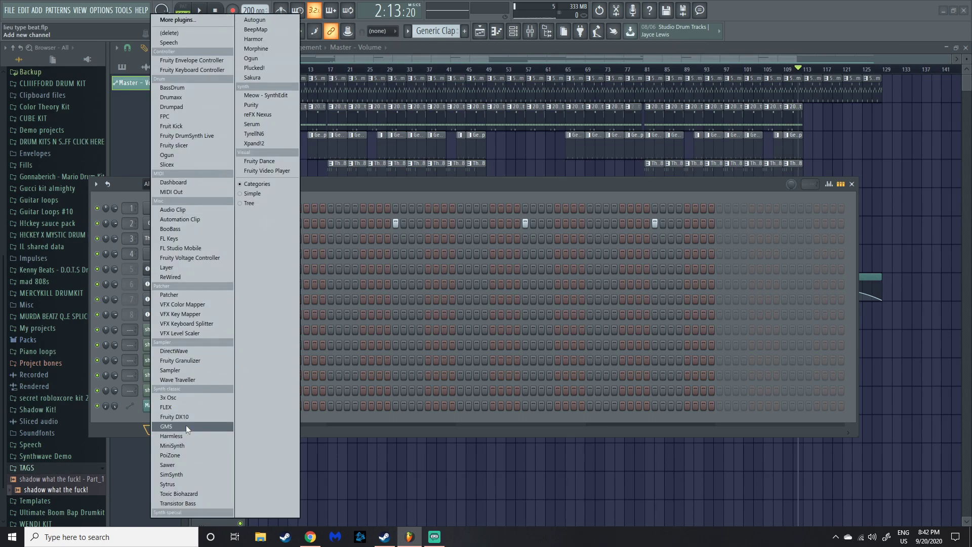
left_click(177, 400)
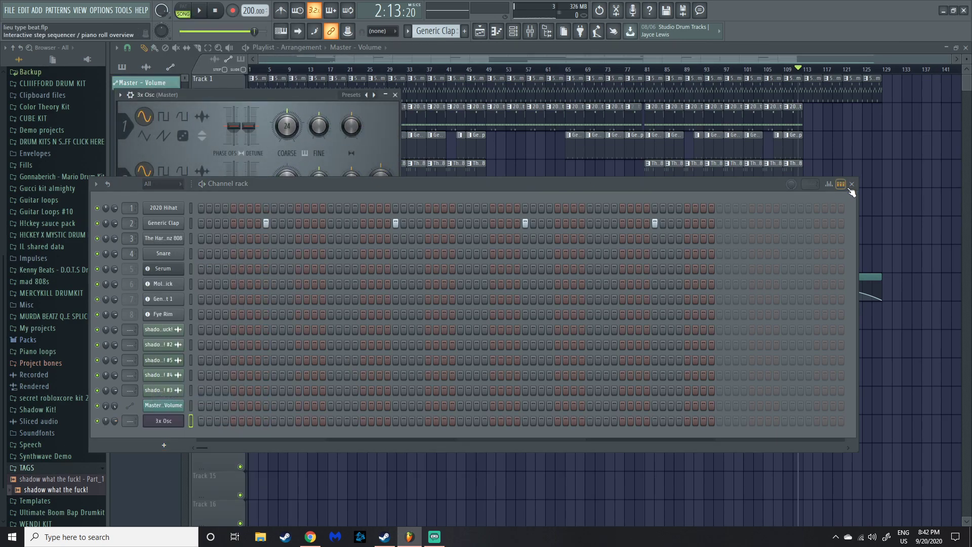
key("F6")
Raise the coarse pitch of 3x Osc oscillators 1 and 2 and slightly adjust oscillator 3's stereo detune.
left_click_drag(286, 128, 286, 107)
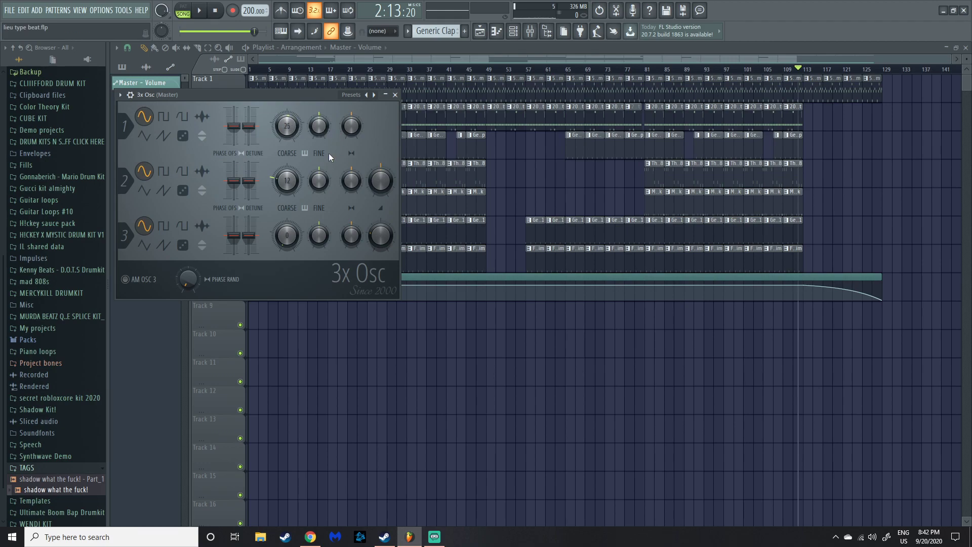
left_click_drag(286, 180, 286, 173)
left_click_drag(351, 235, 351, 237)
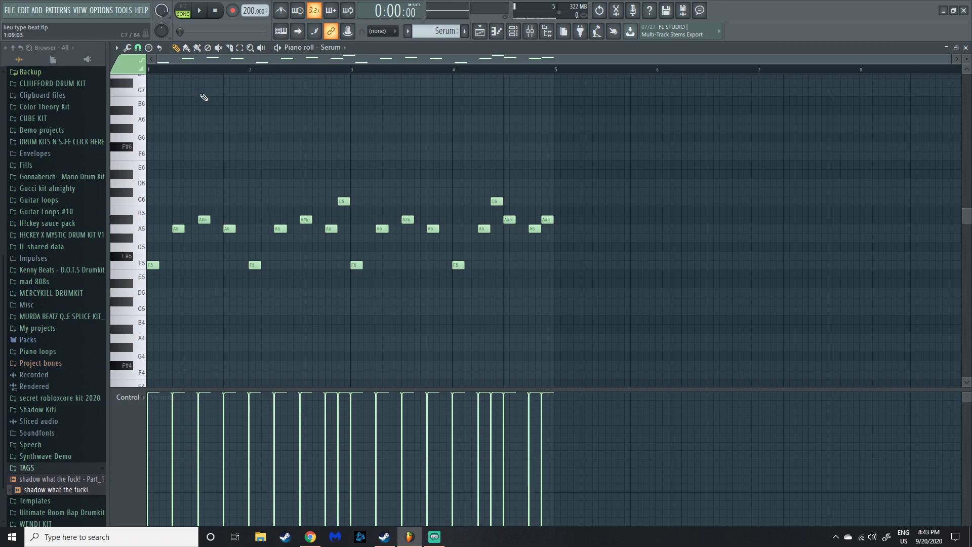
Play back the Serum melody from the piano roll in song mode and stop it after one pass.
left_click(205, 15)
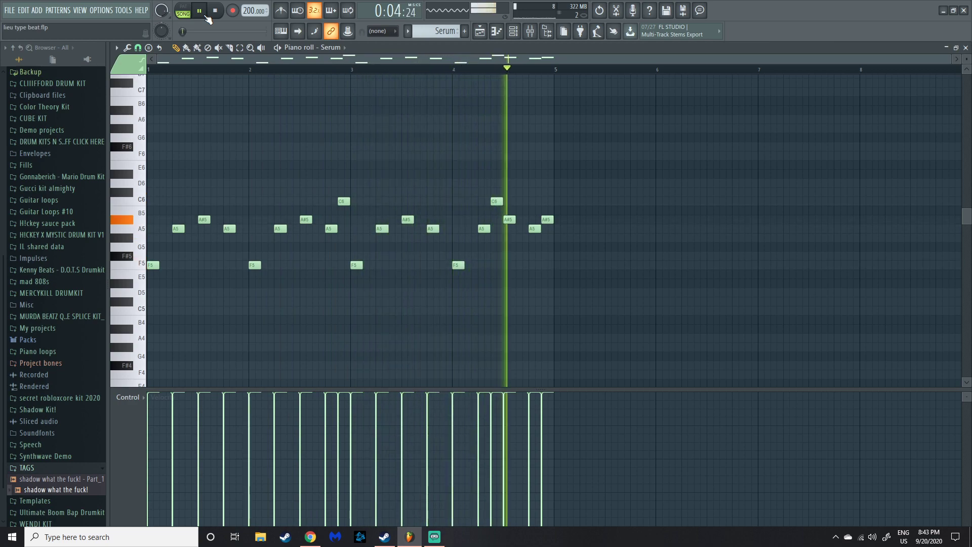
left_click(205, 15)
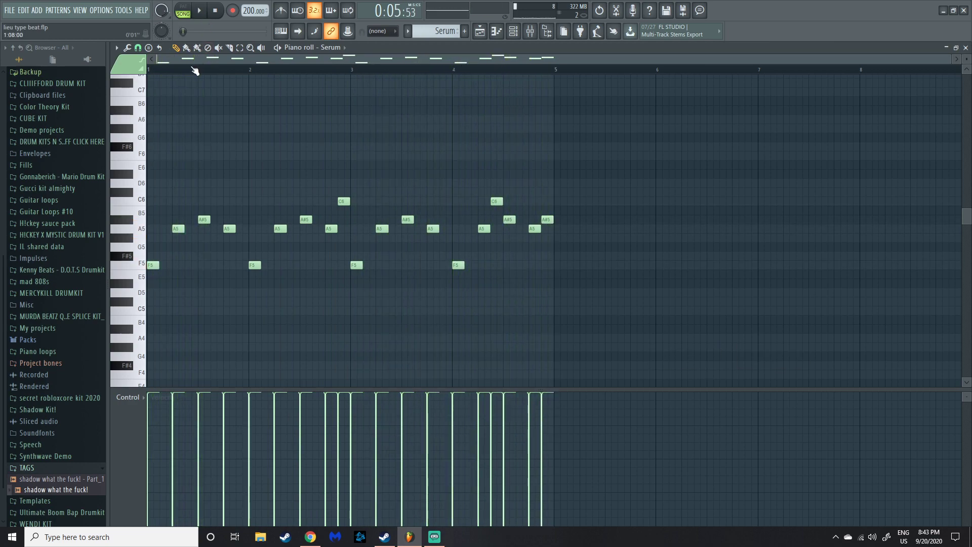
Examine the Distructor effect and its preset list on the Serum mixer track, leaving the Crusher distortion as it is.
left_click(514, 32)
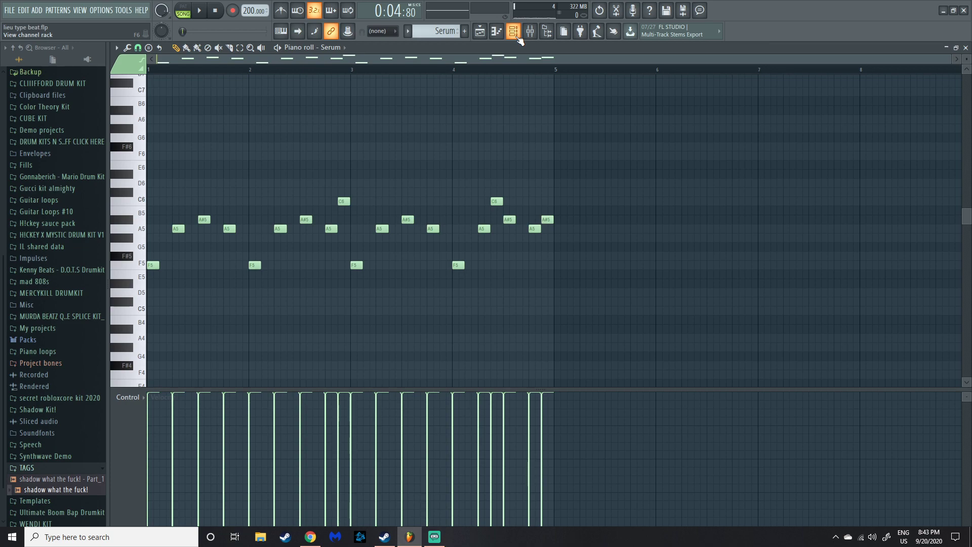
left_click(530, 31)
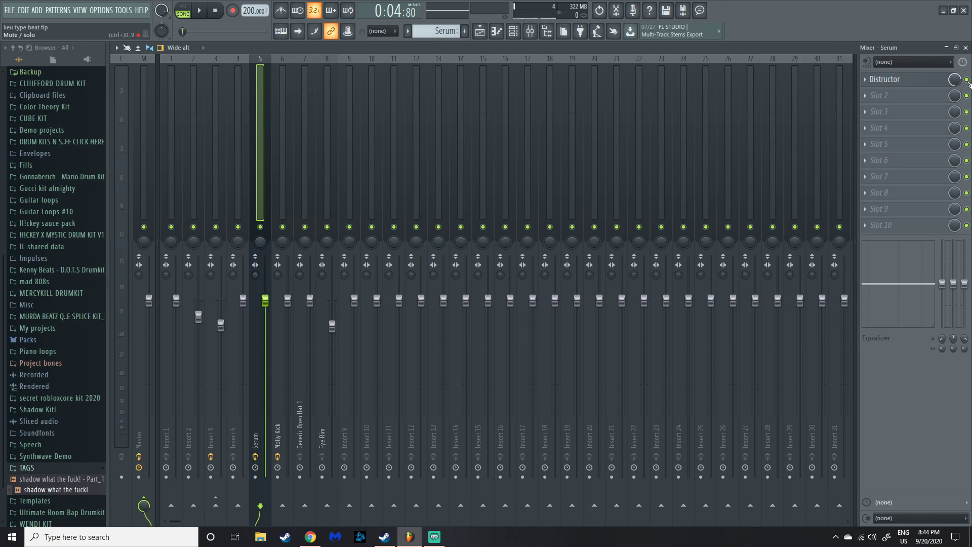
left_click(891, 79)
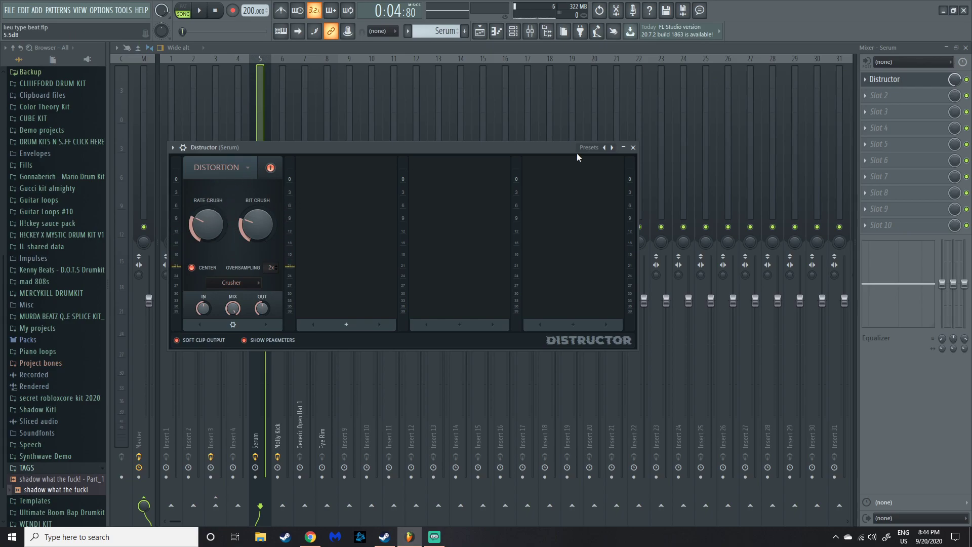
left_click(591, 148)
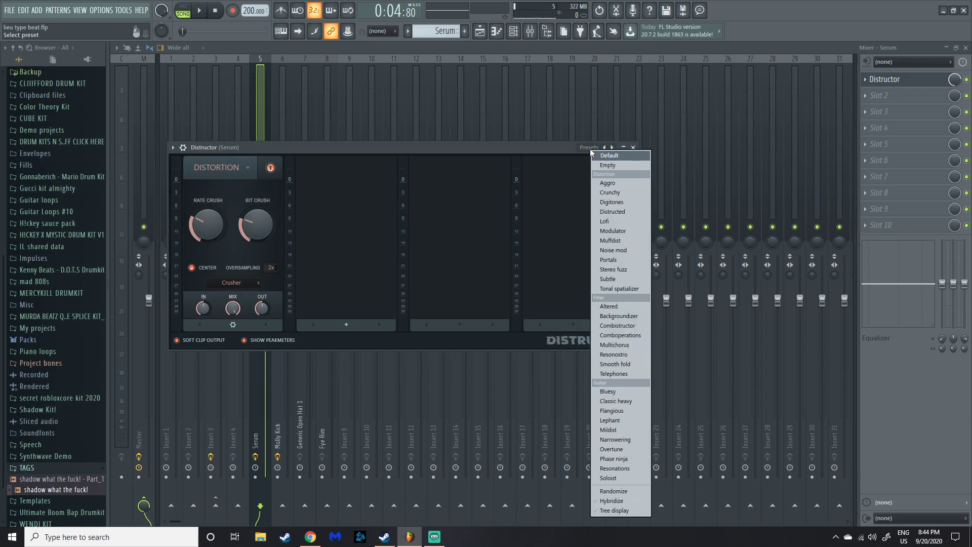
left_click(523, 148)
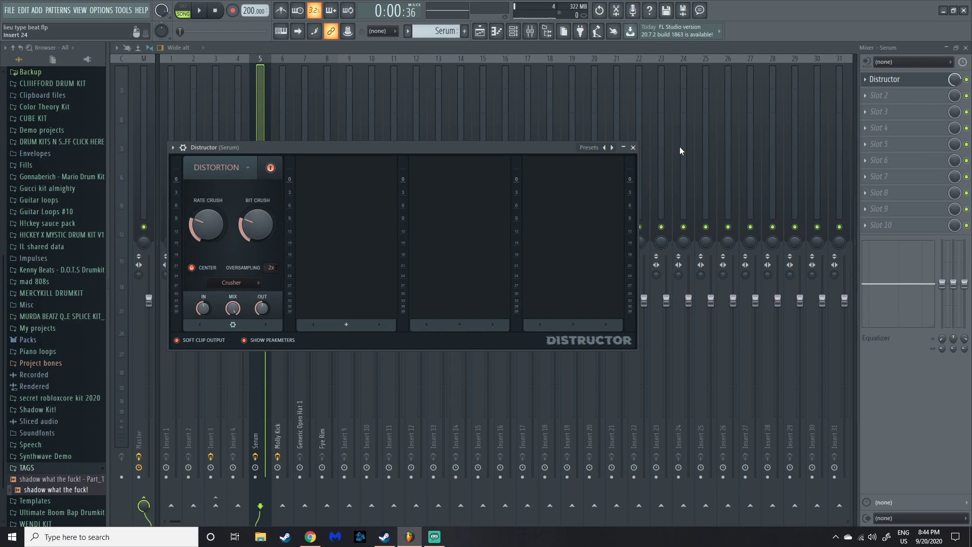
left_click(633, 148)
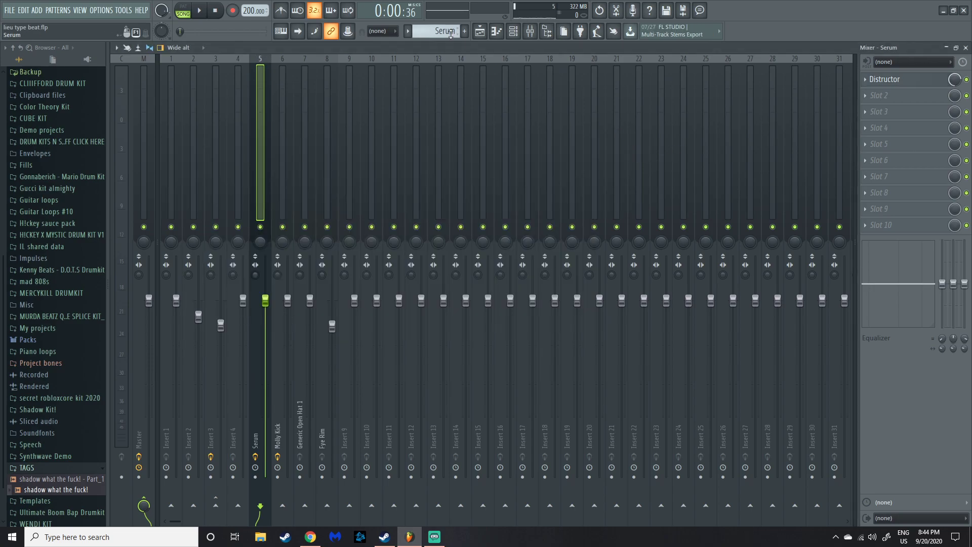
Return to the Serum piano roll, switch playback to pattern mode and play the melody.
left_click(480, 31)
left_click(496, 31)
left_click(183, 7)
left_click(199, 10)
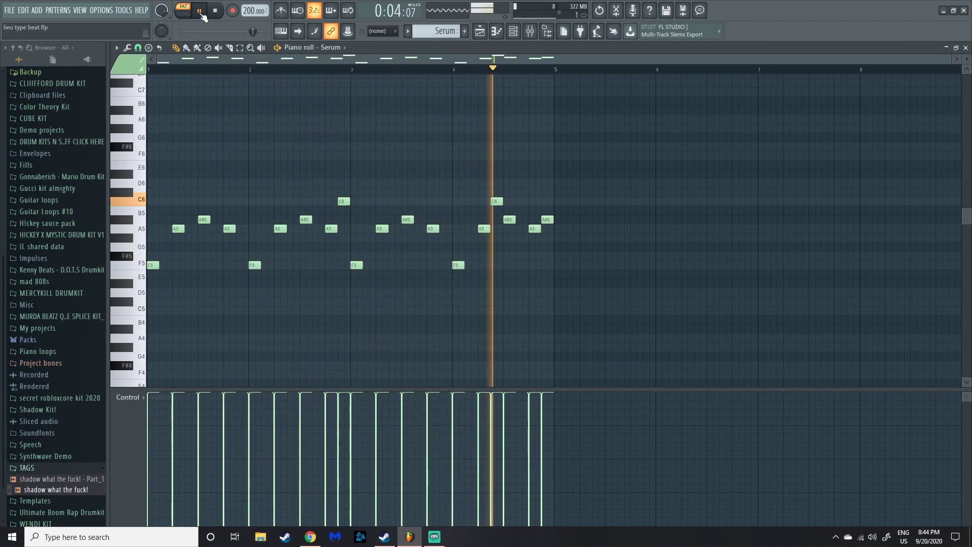
key("space")
Switch from the Serum pattern to the 2020 Hihat pattern in the piano roll.
left_click(498, 32)
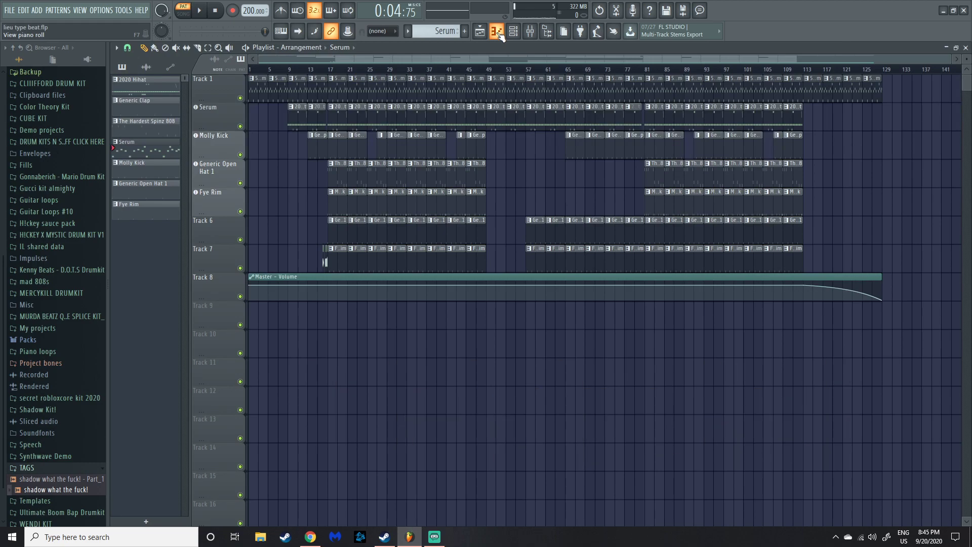
left_click(499, 32)
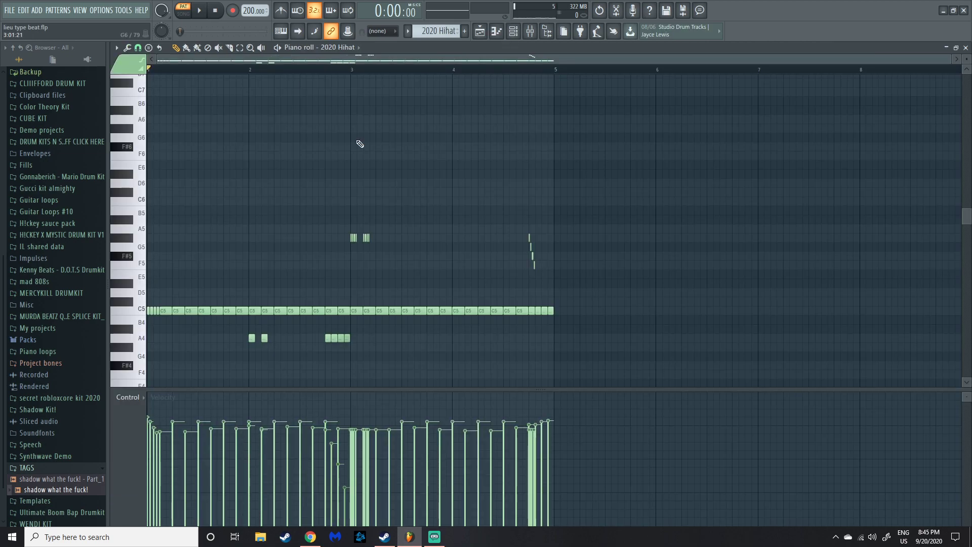
Try chopping a single C5 hi-hat note in bar 1 with the chopper, adjusting its time multiplier.
left_click(202, 309)
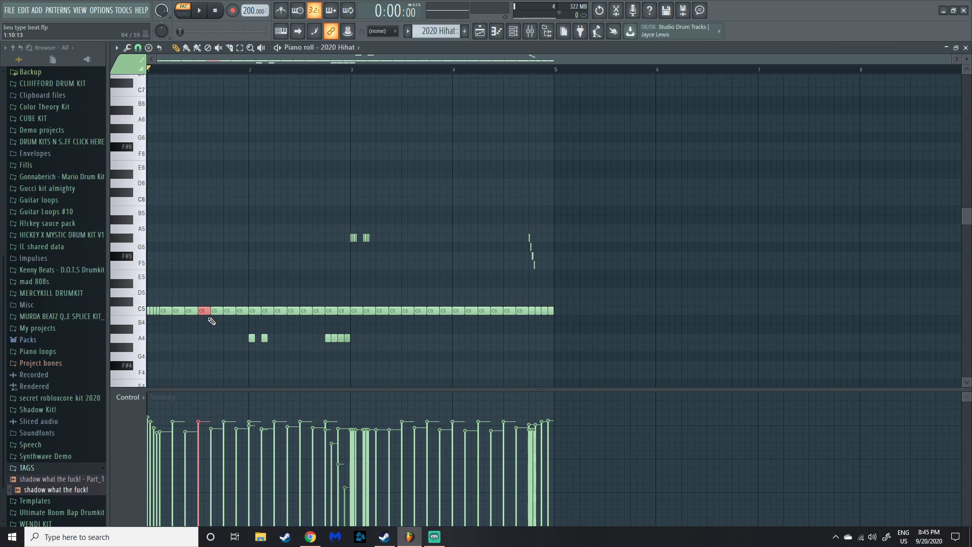
key("ctrl+u")
mouse_move(737, 297)
left_mouse_down()
mouse_move(738, 312)
mouse_move(737, 293)
left_mouse_up()
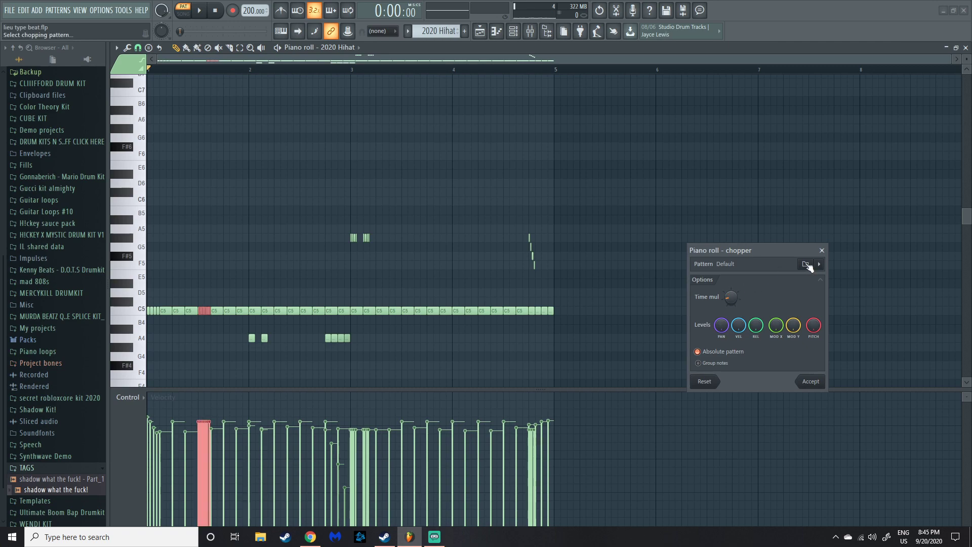
left_click(822, 250)
left_click(321, 222)
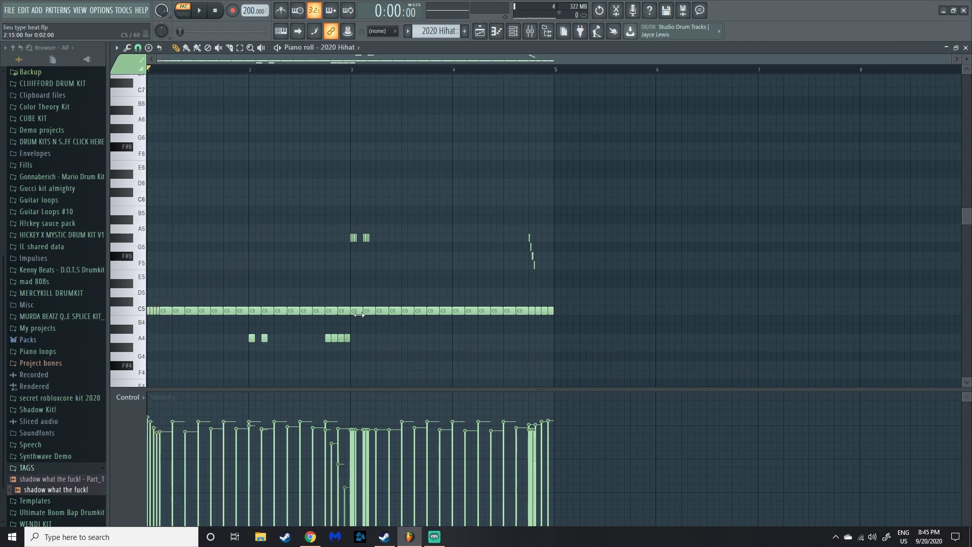
Examine the C5 hi-hats and pitched rolls around bar 3 and the end of bar 4, playing the 2020 Hihat pattern.
left_click_drag(532, 300, 565, 330, "ctrl")
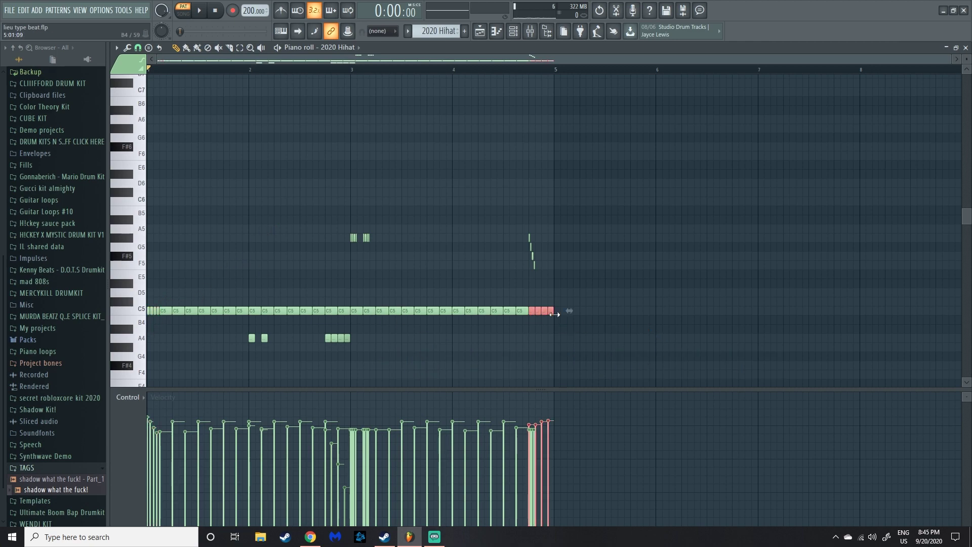
left_click(515, 285)
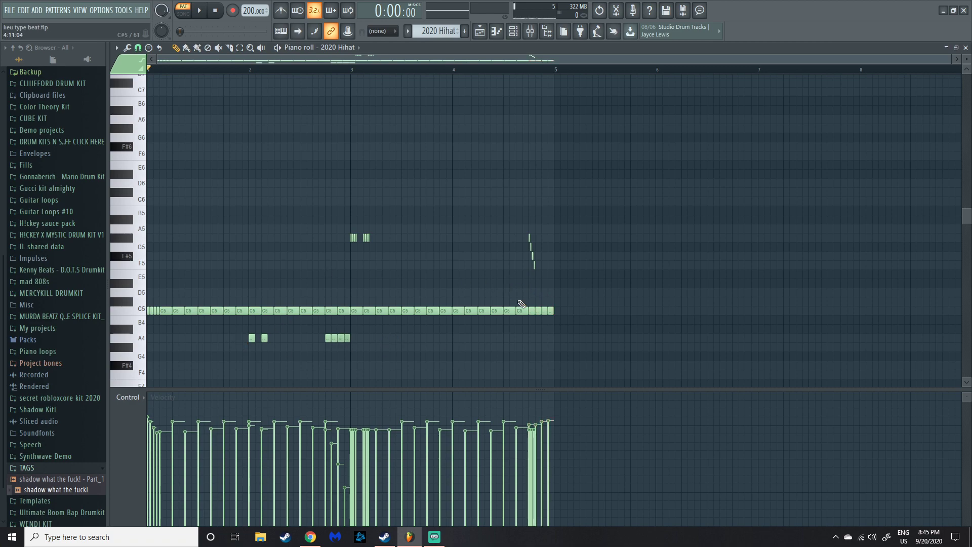
left_click_drag(352, 69, 375, 75)
key("space")
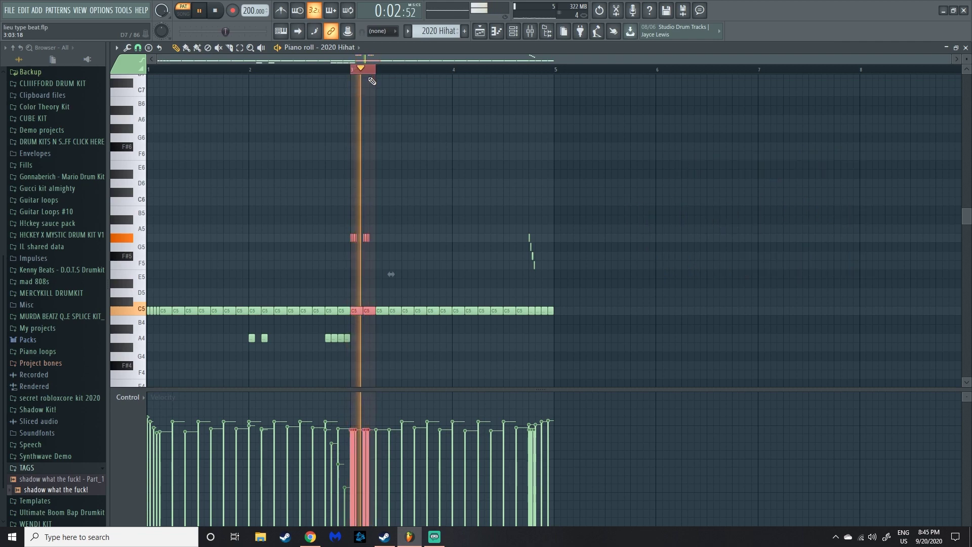
left_click_drag(526, 71, 543, 71)
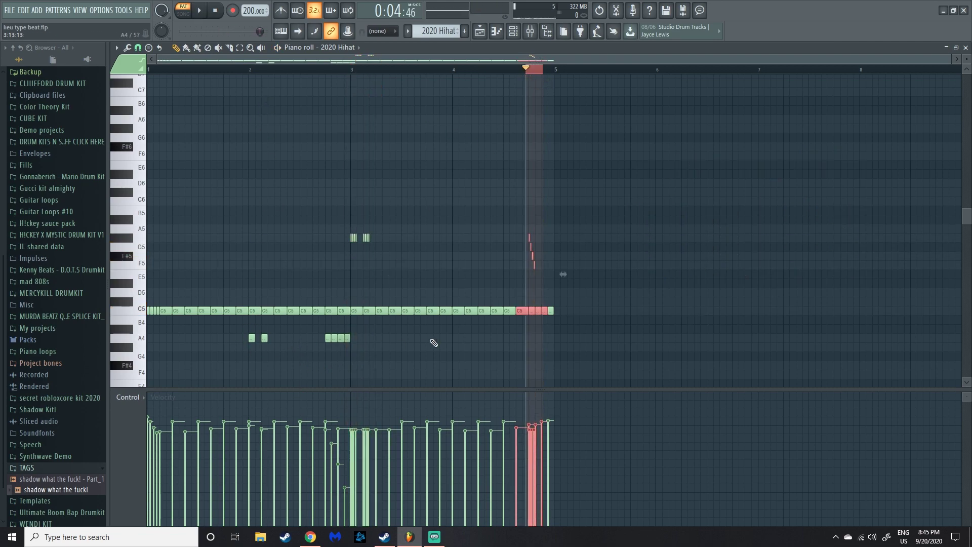
left_click(527, 73)
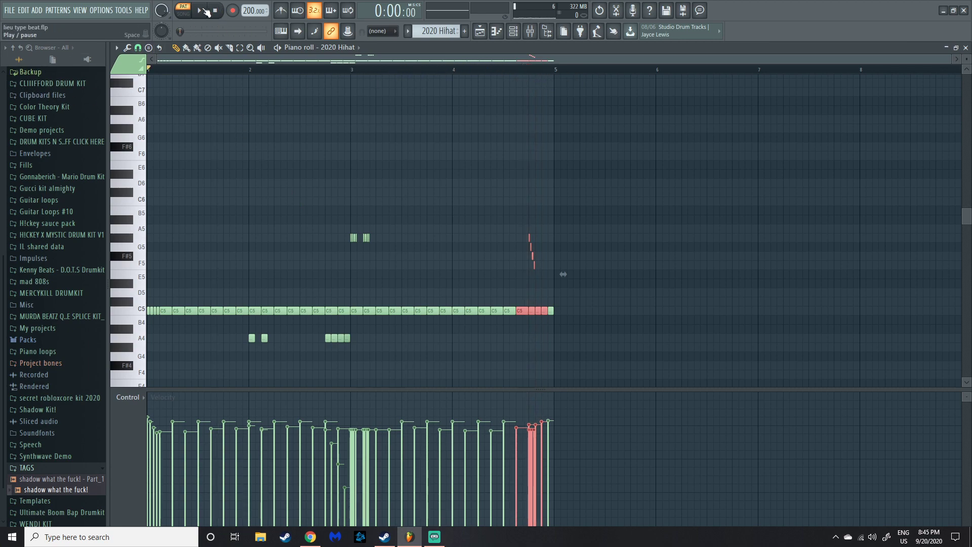
key("space")
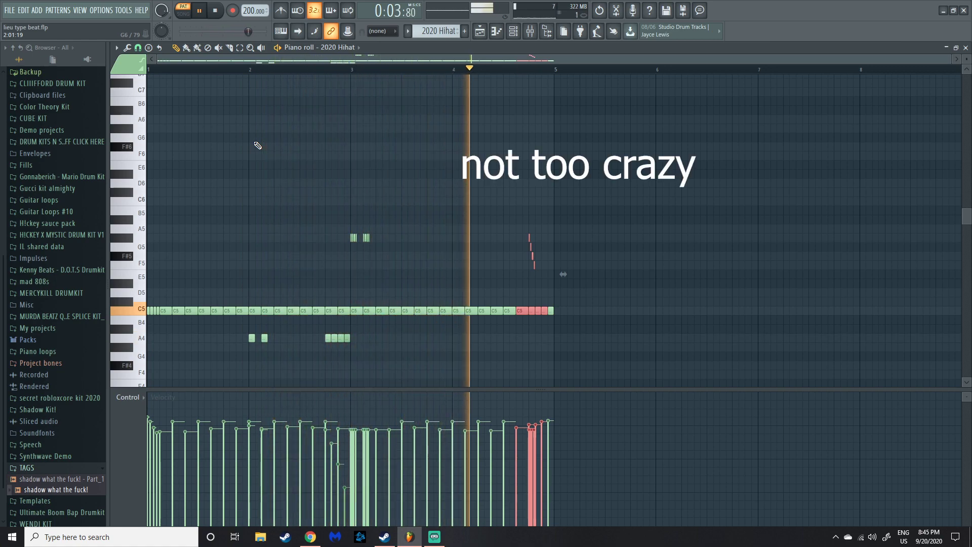
key("space")
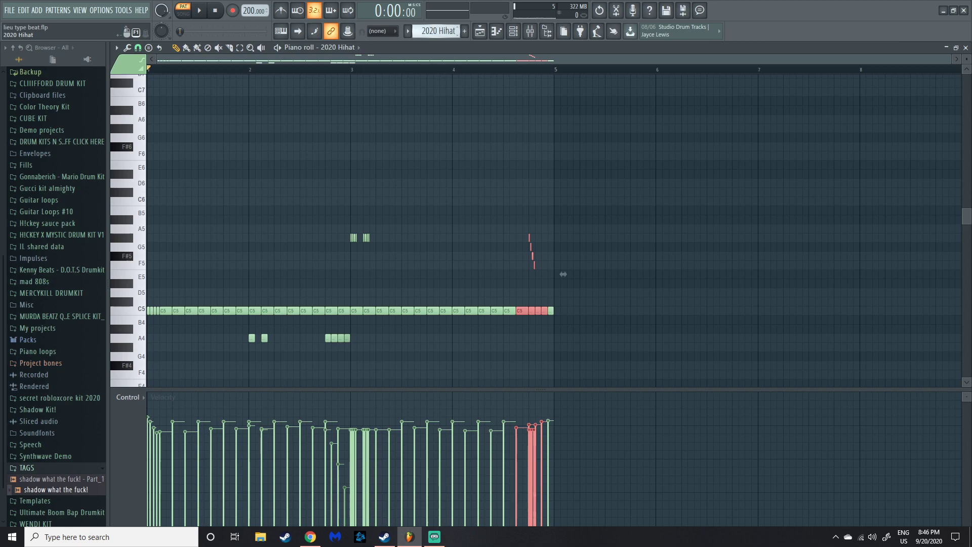
Switch to the Generic Clap pattern, show its notes in the piano roll and play it.
scroll(430, 31, "down", 1)
double_click(300, 311)
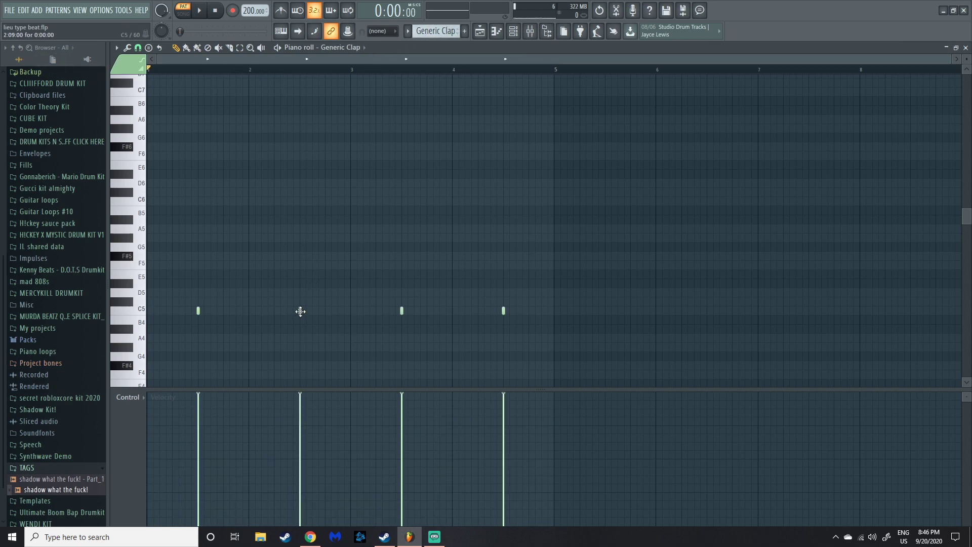
left_click(203, 13)
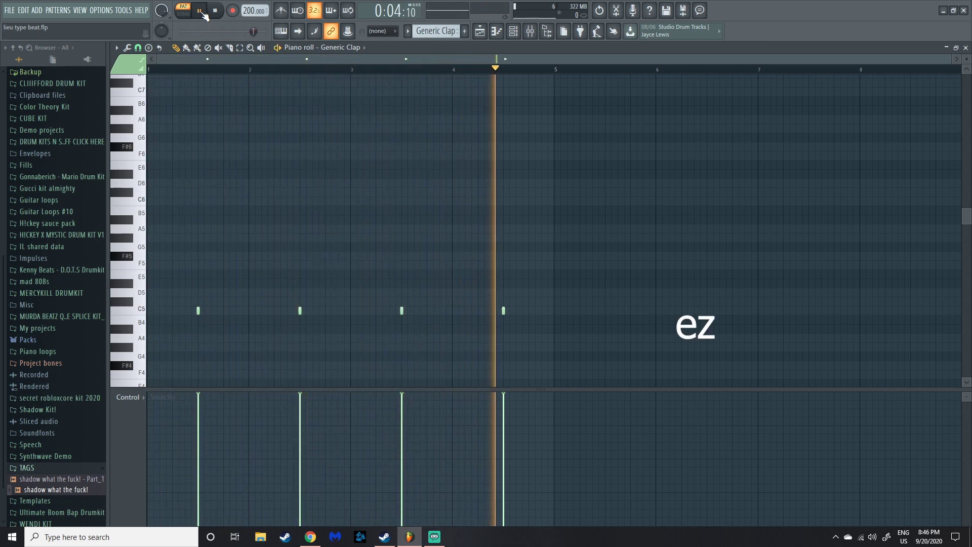
left_click(215, 11)
Leave only Track 1 and the Generic Open Hat 1 track audible in the playlist, and open The Hardest Spinz 808 notes from bar 17.
scroll(449, 31, "down", 1)
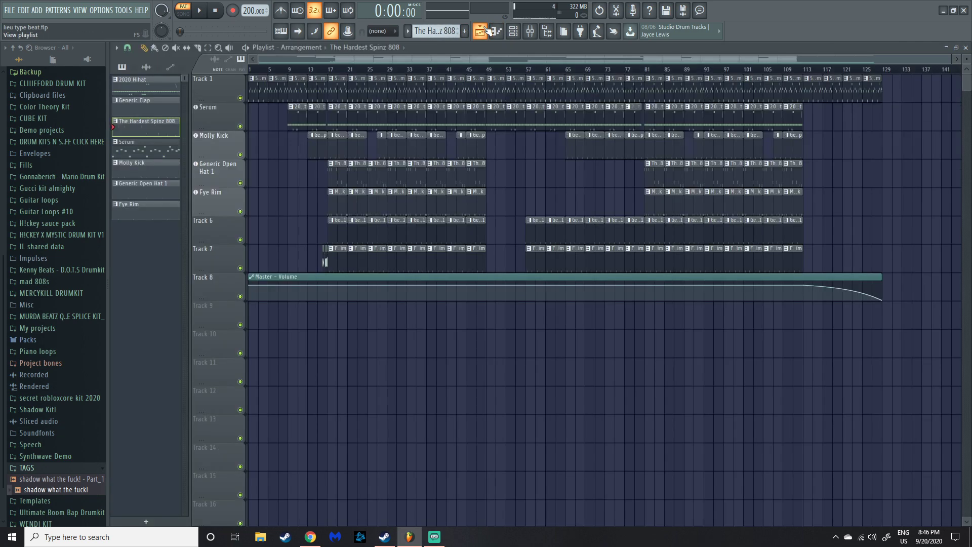
left_click(479, 31)
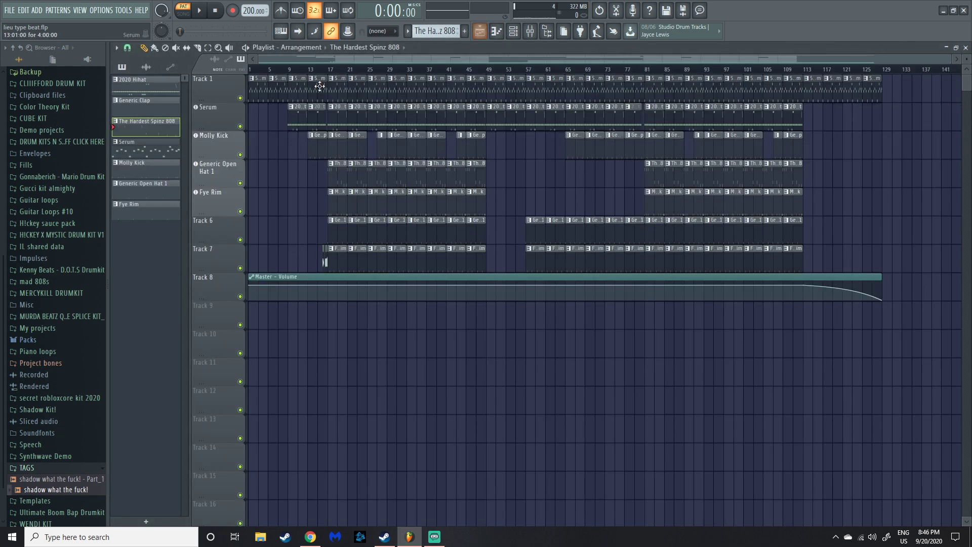
right_click(241, 98)
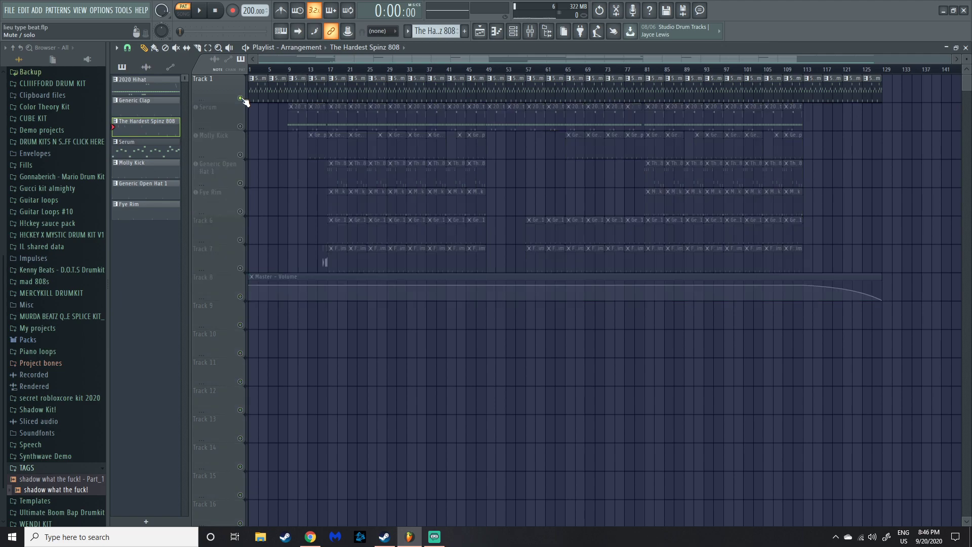
left_click(240, 183)
left_click(334, 69)
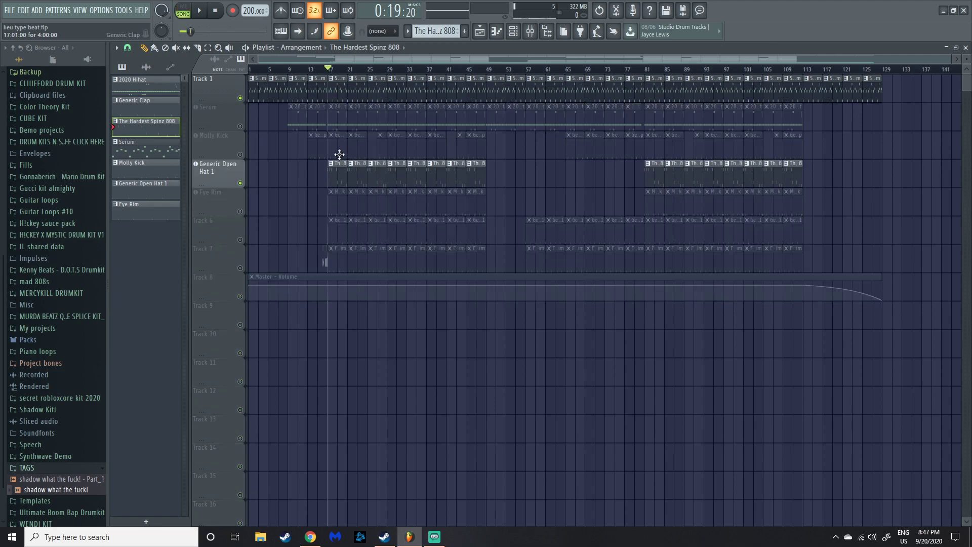
double_click(337, 168)
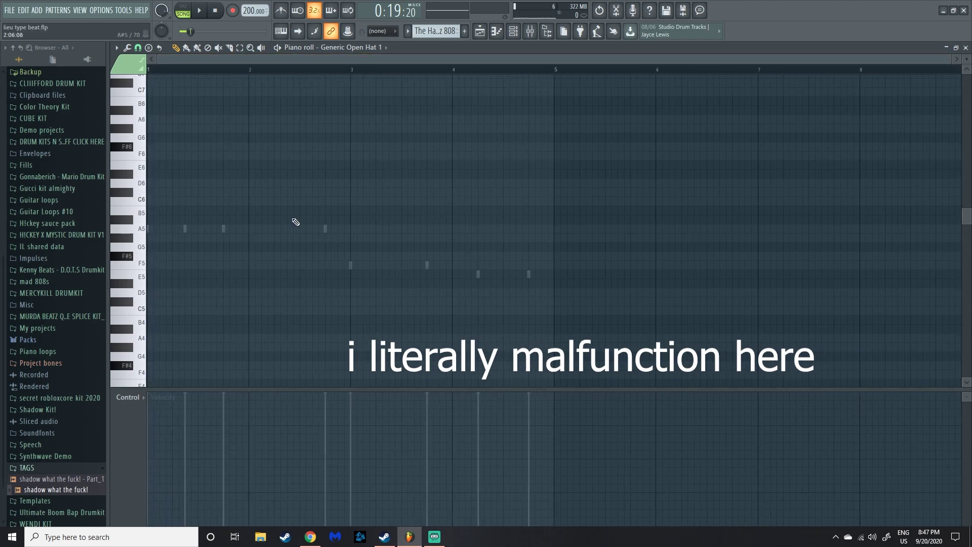
double_click(326, 229)
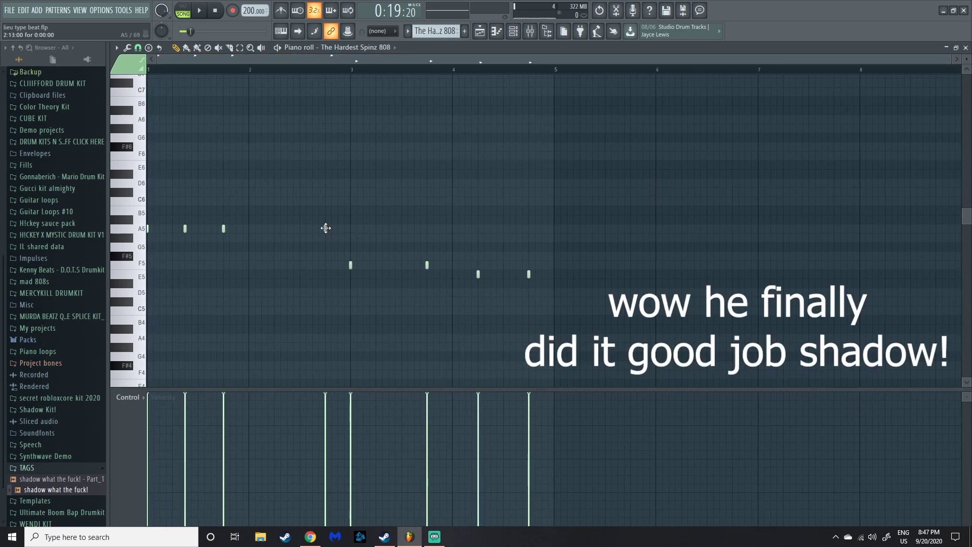
Try all the 808 notes two octaves higher, play them and move them back down two octaves.
key("ctrl+a")
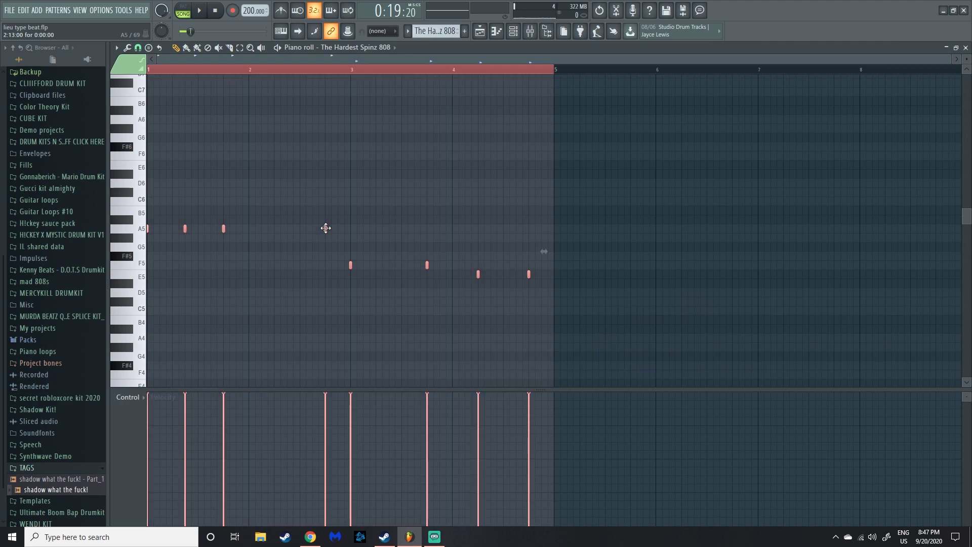
key("ctrl+Up")
key("ctrl+Up")
scroll(261, 200, "up", 5)
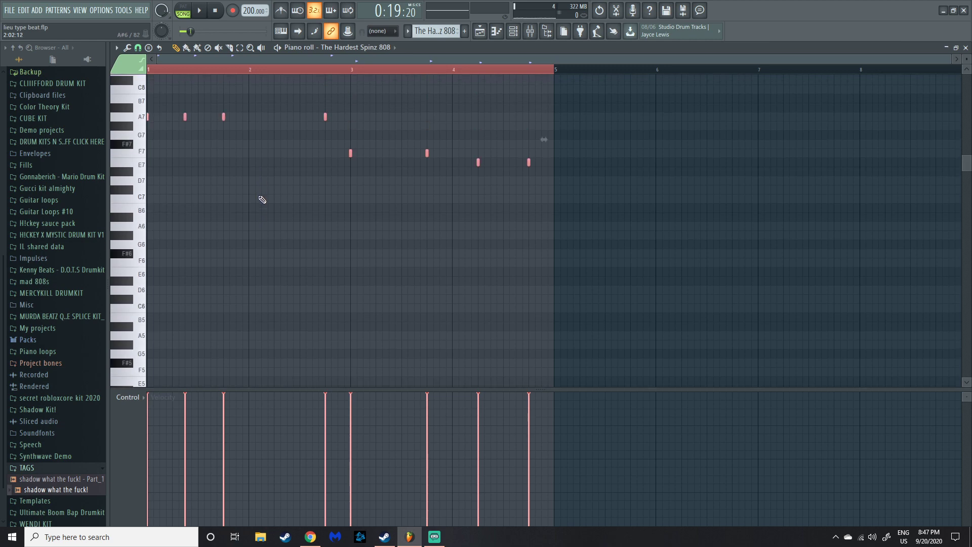
left_click(202, 16)
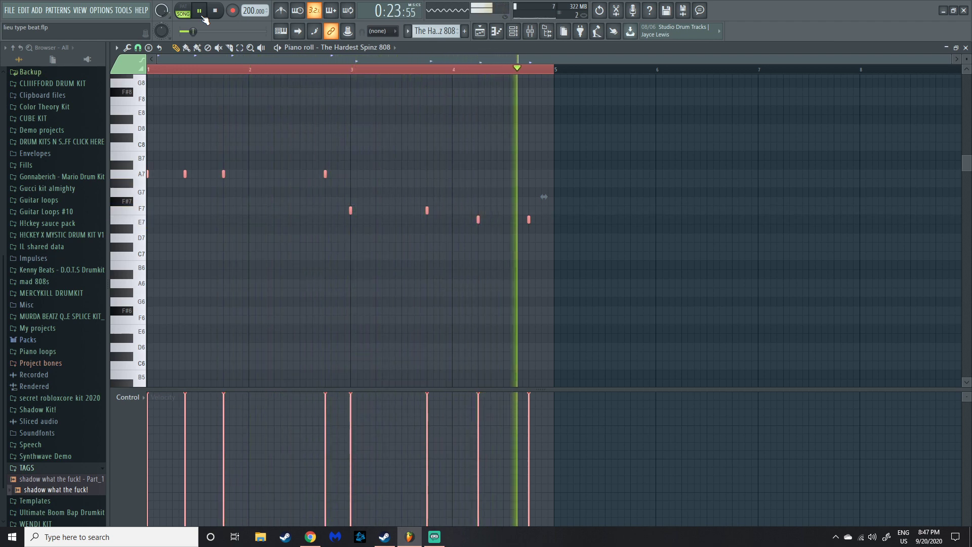
left_click(202, 16)
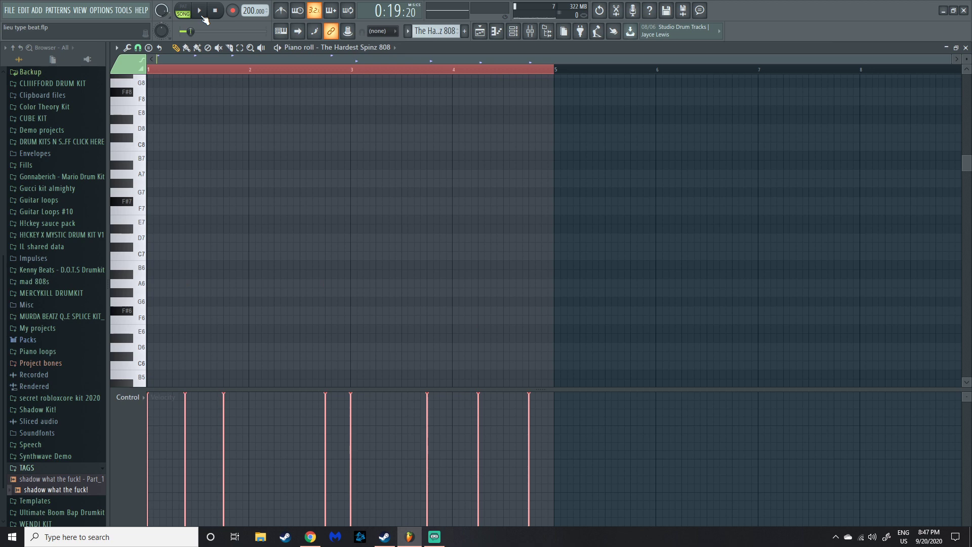
scroll(230, 143, "down", 5)
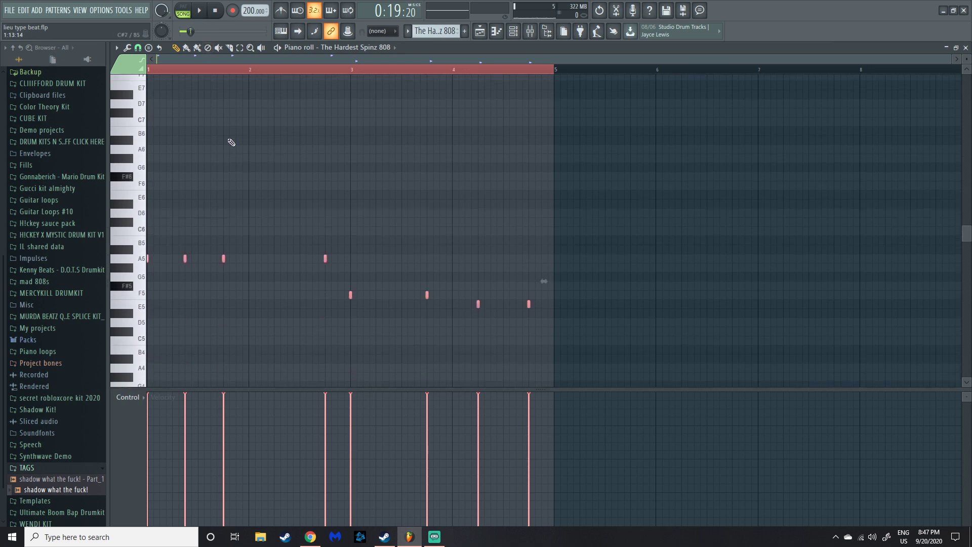
Play The Hardest Spinz 808 notes in song mode from bar 17 and stop playback.
left_click(206, 10)
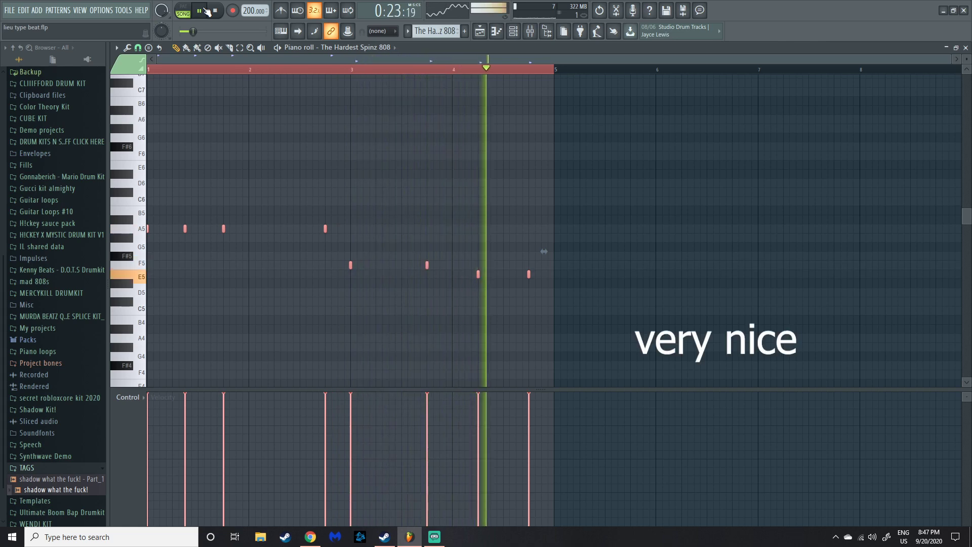
left_click(206, 10)
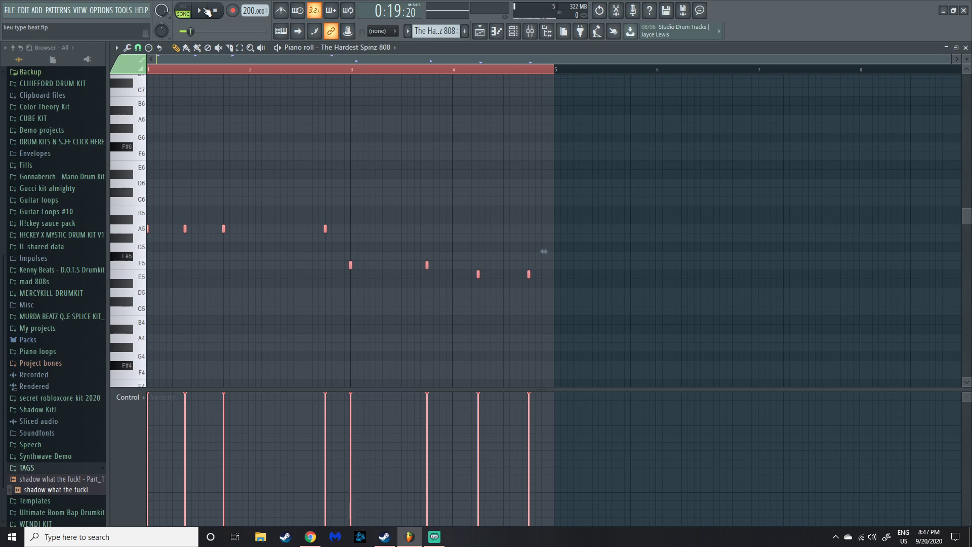
Switch to the Molly Kick pattern, show its notes in the piano roll and play it in pattern mode.
scroll(432, 31, "down", 3)
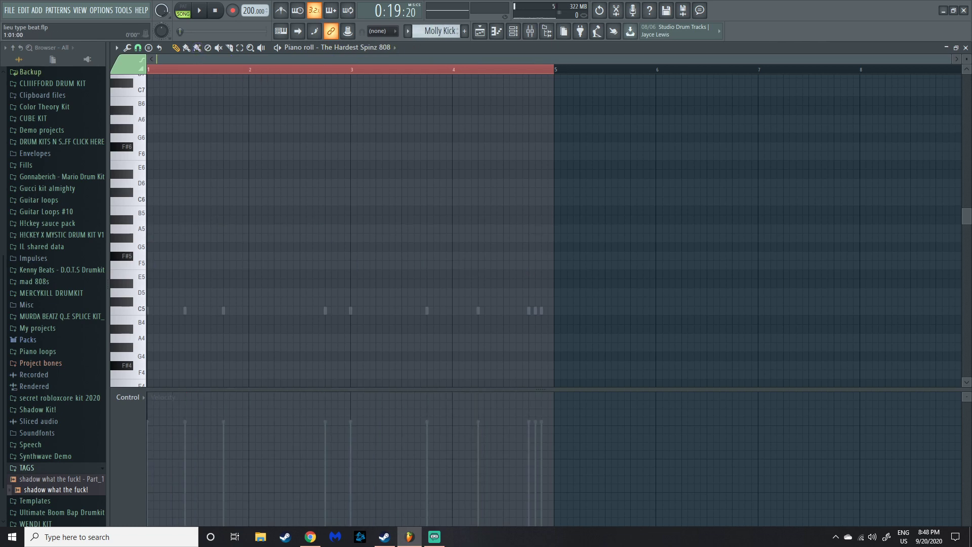
double_click(223, 311)
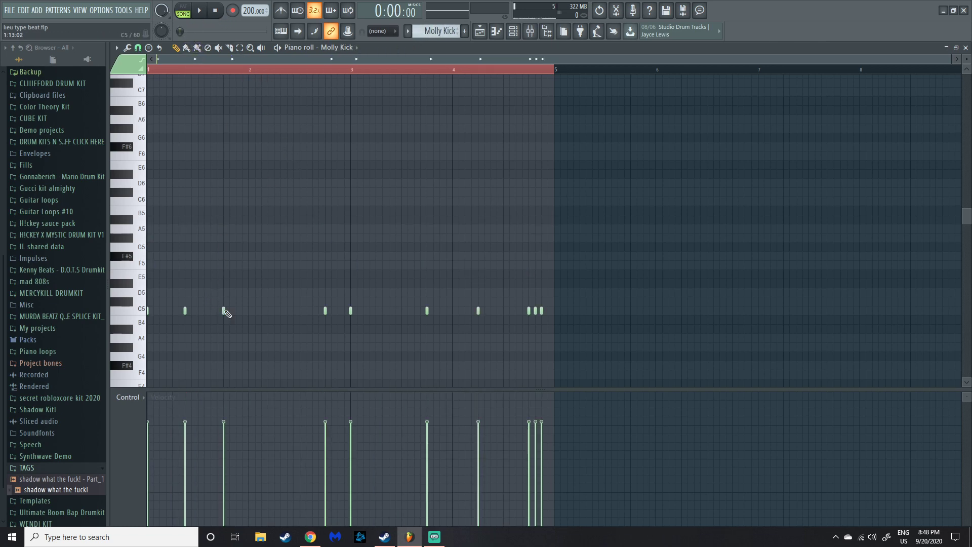
left_click(203, 15)
key("l")
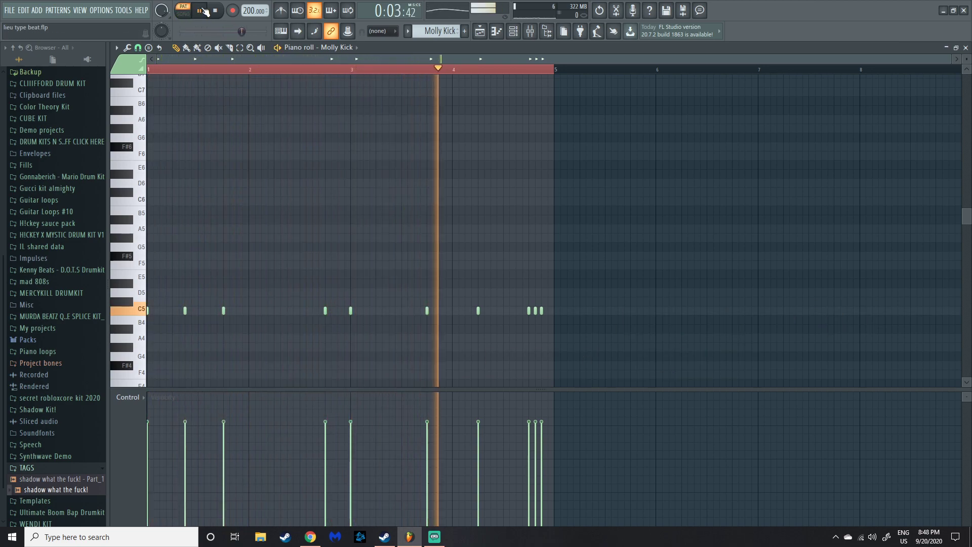
left_click(204, 11)
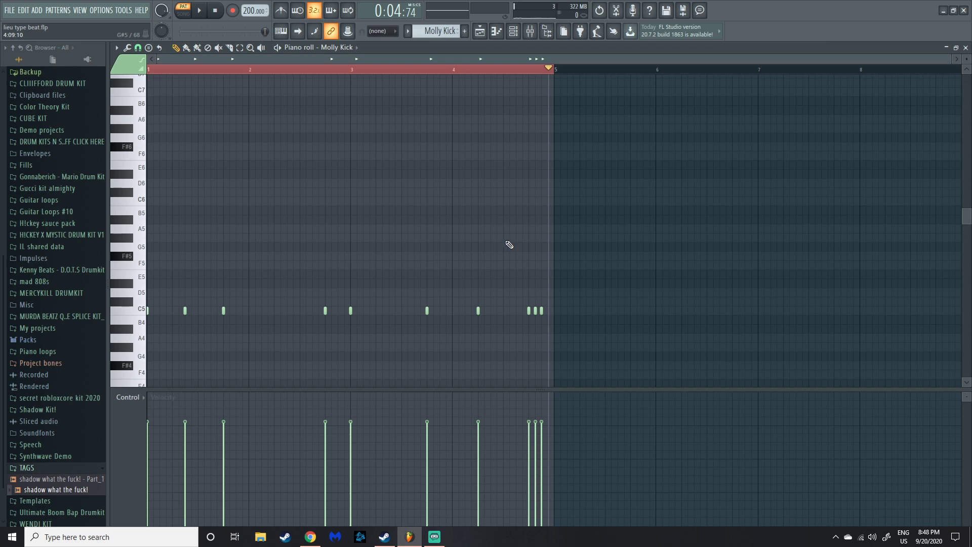
Switch to the Generic Open Hat 1 pattern, show its notes in the piano roll and play it from the start.
key("KP_Add")
left_click_drag(315, 69, 133, 75)
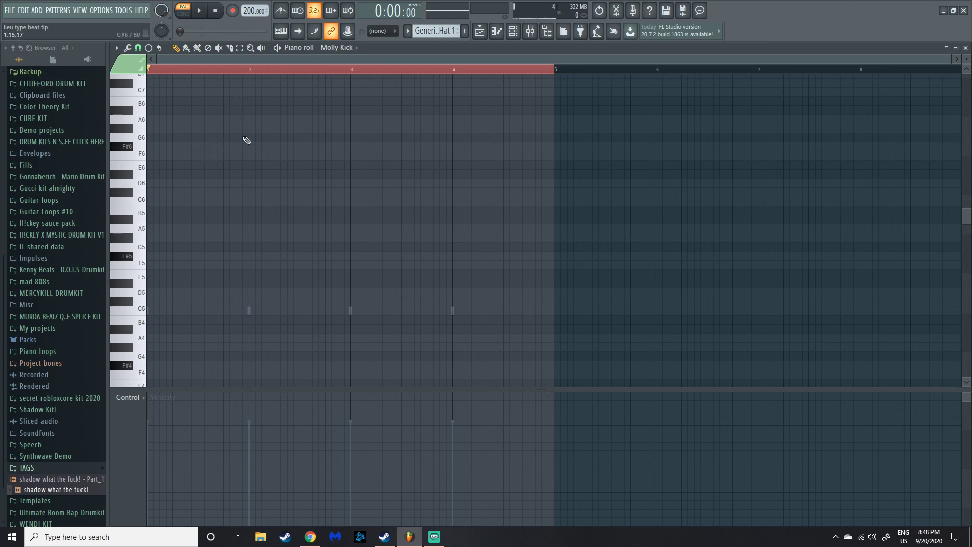
double_click(250, 310)
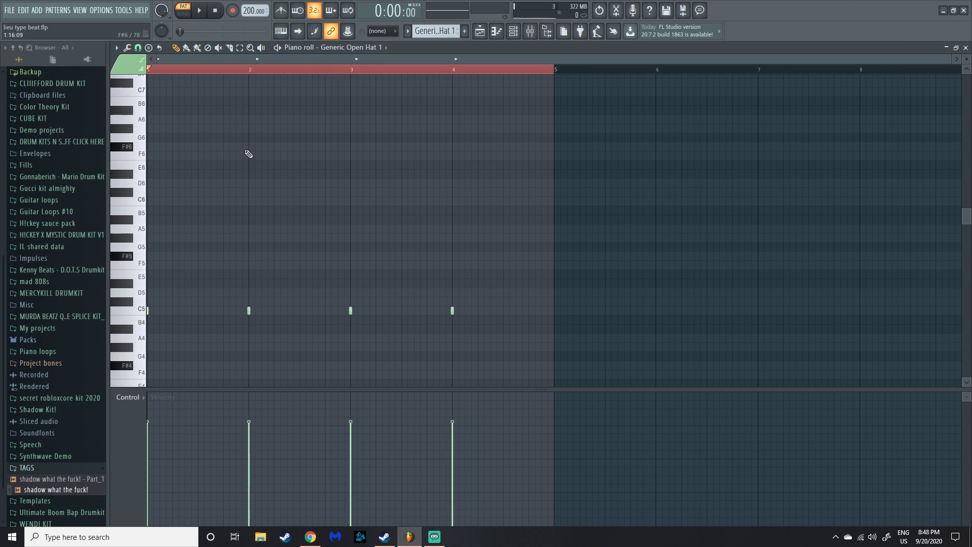
left_click(202, 12)
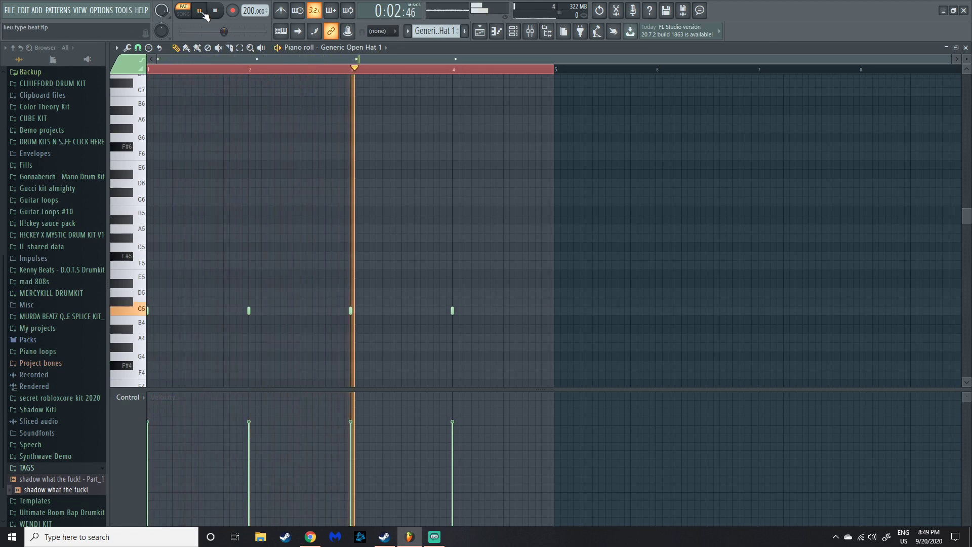
left_click(203, 12)
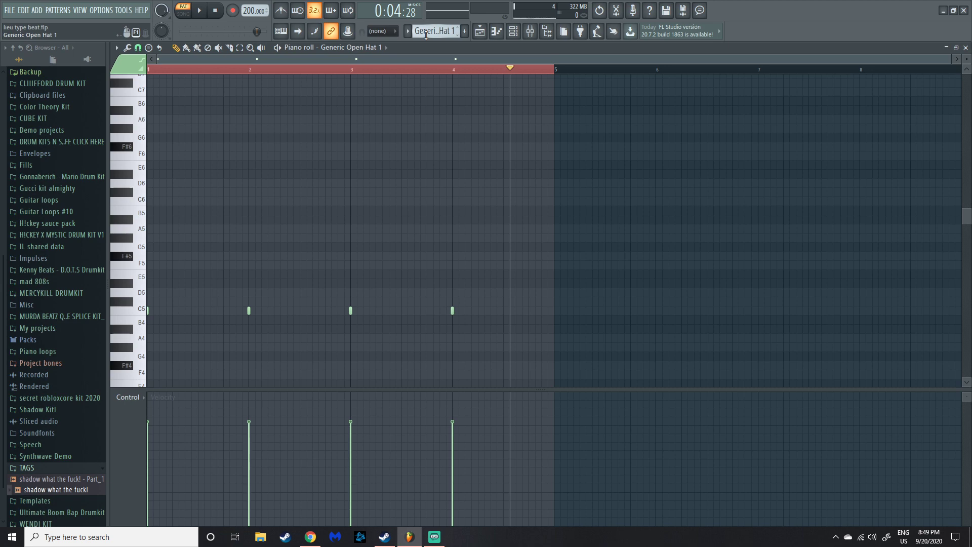
Switch to the Fye Rim pattern, show its notes in the piano roll and play it from the start.
scroll(426, 35, "down", 1)
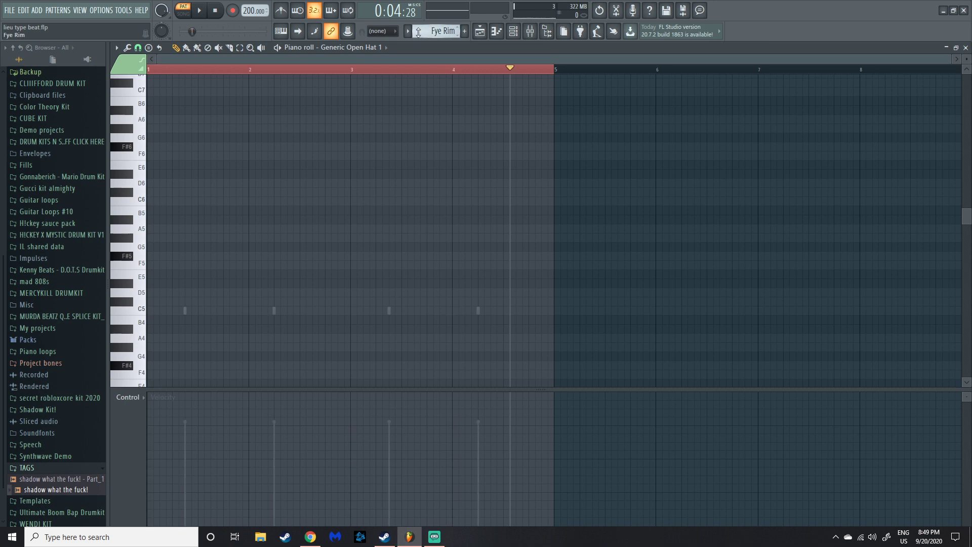
left_click(155, 71)
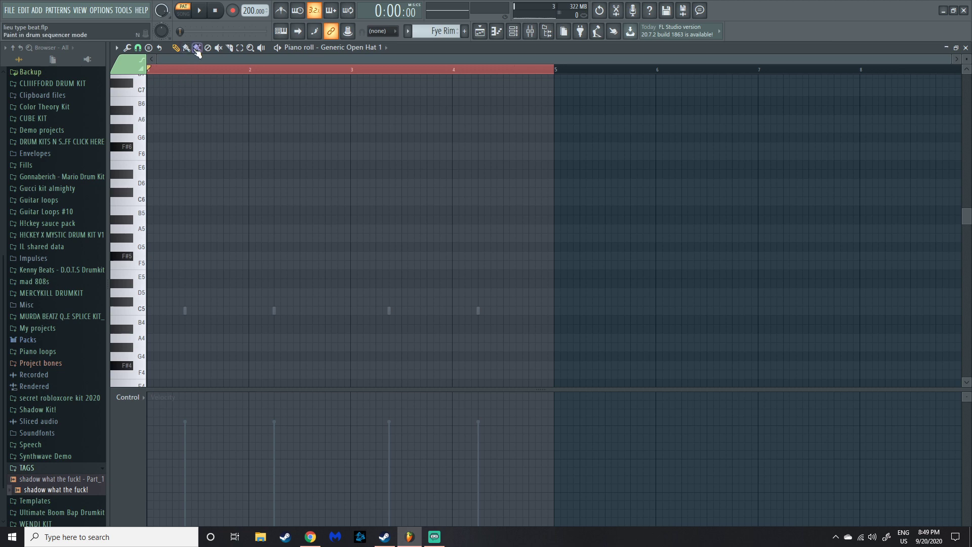
left_click(200, 11)
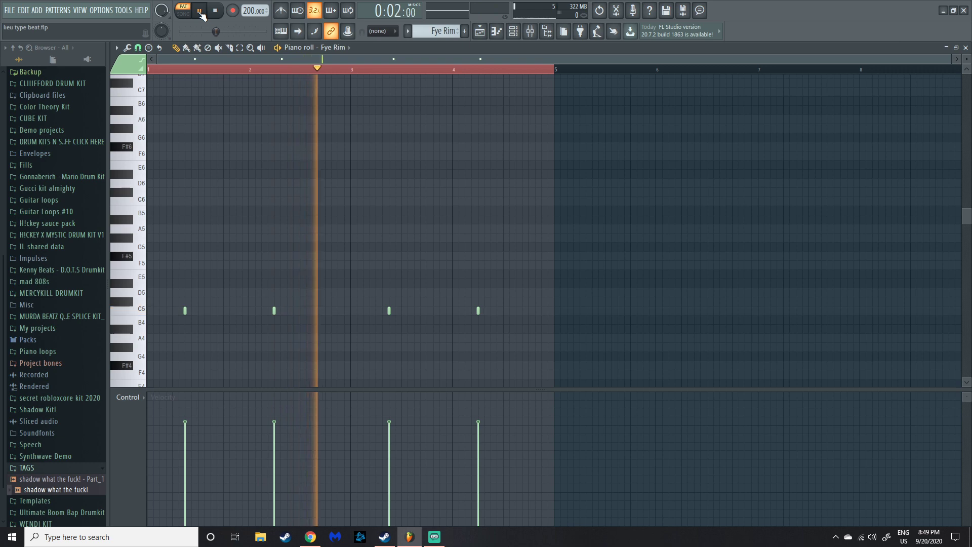
left_click(199, 10)
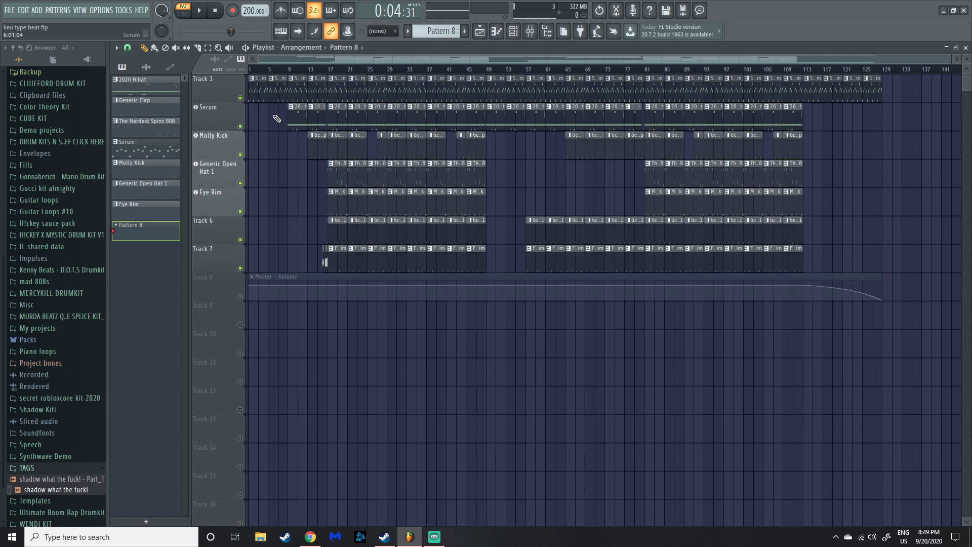
Unmute the Master - Volume automation on Track 8 of the playlist.
left_click(251, 276)
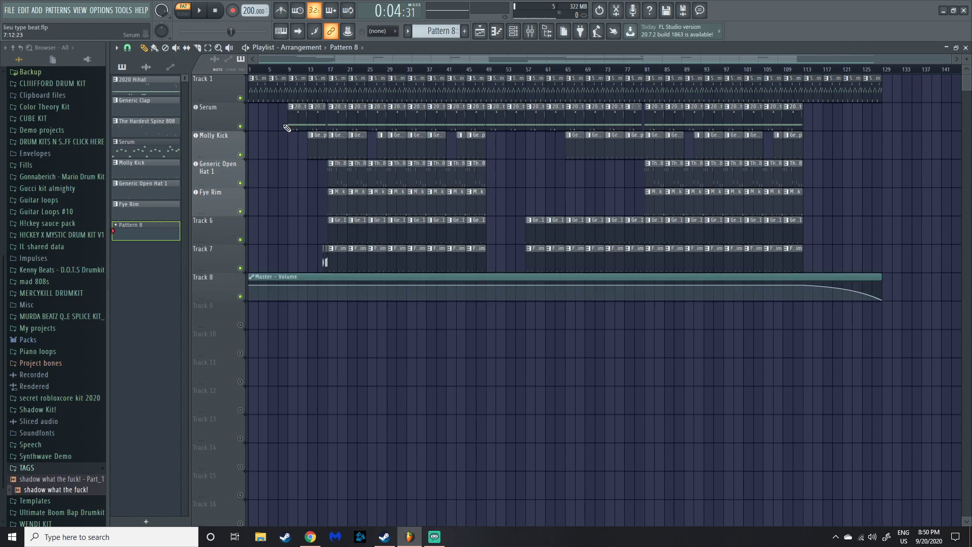
Zoom in on the chopped vocal tag clips on Track 7 before bar 17 and play the song from just before bar 16.
scroll(303, 96, "up", 3)
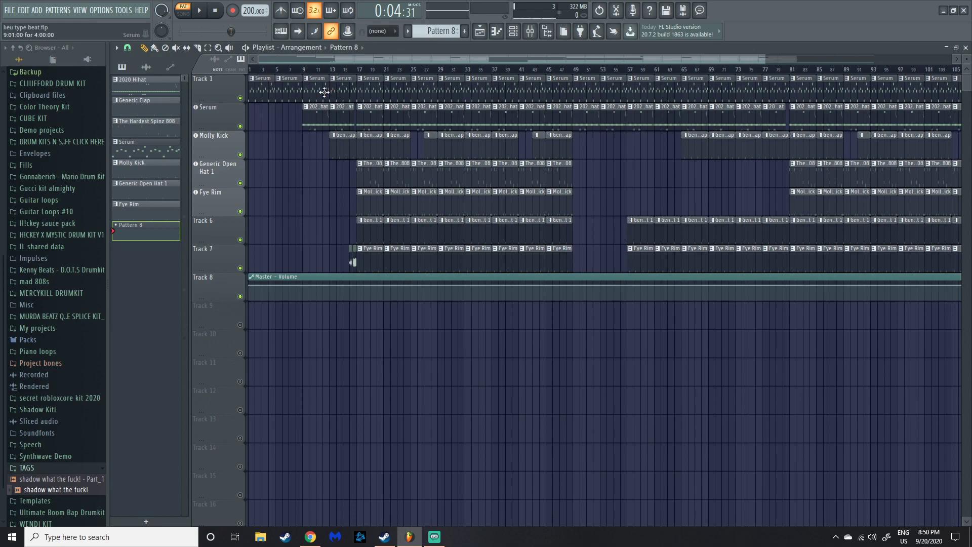
scroll(343, 116, "up", 5, "ctrl")
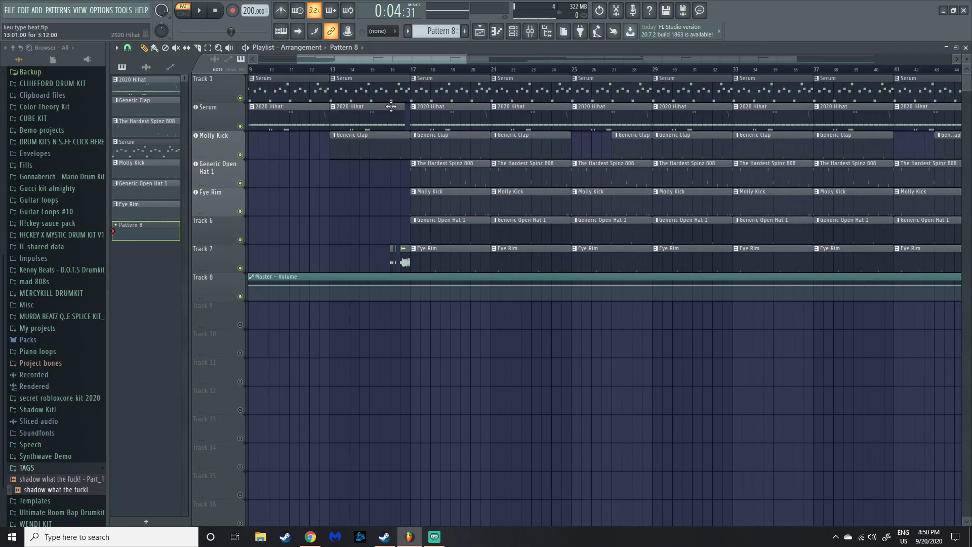
scroll(393, 107, "up", 5, "ctrl")
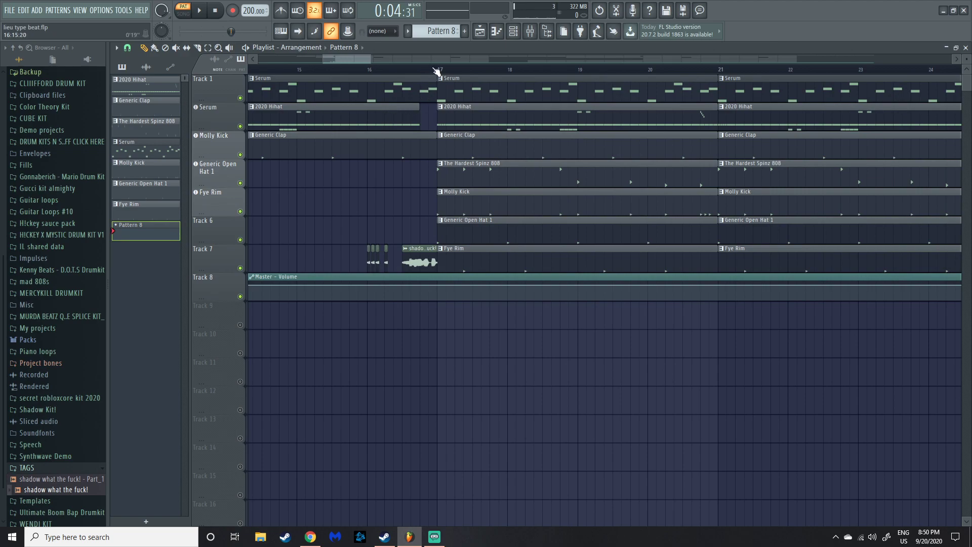
scroll(354, 224, "up", 1, "ctrl")
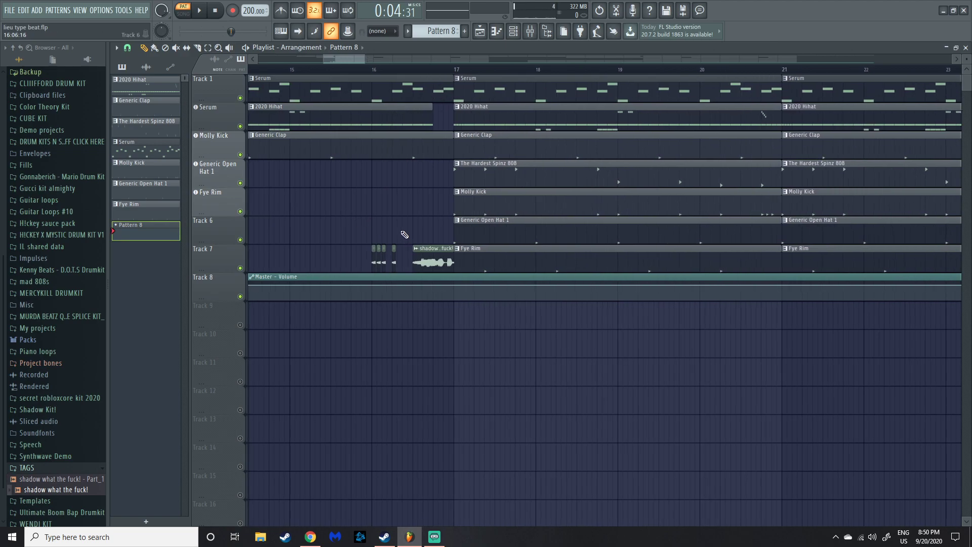
scroll(394, 238, "up", 3, "ctrl")
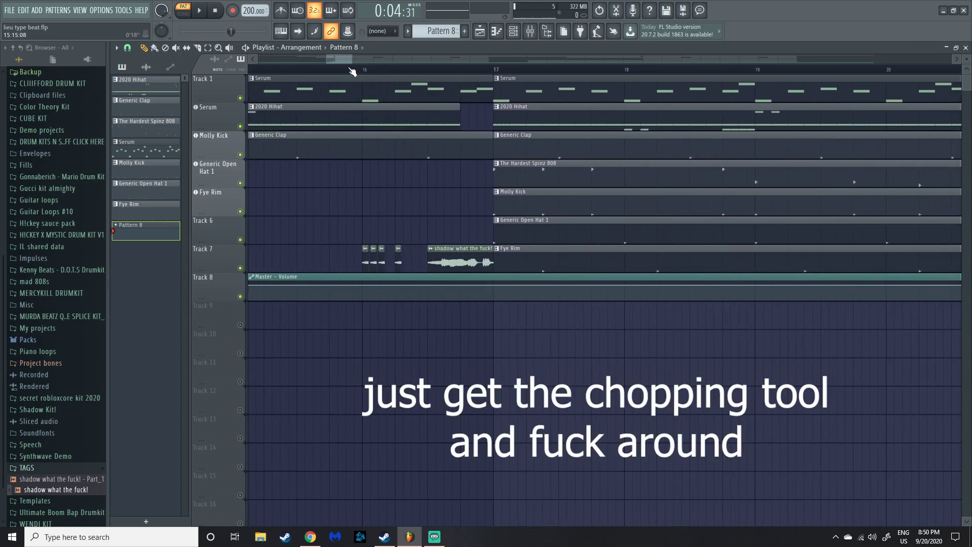
left_click(320, 69)
key("space")
key("space")
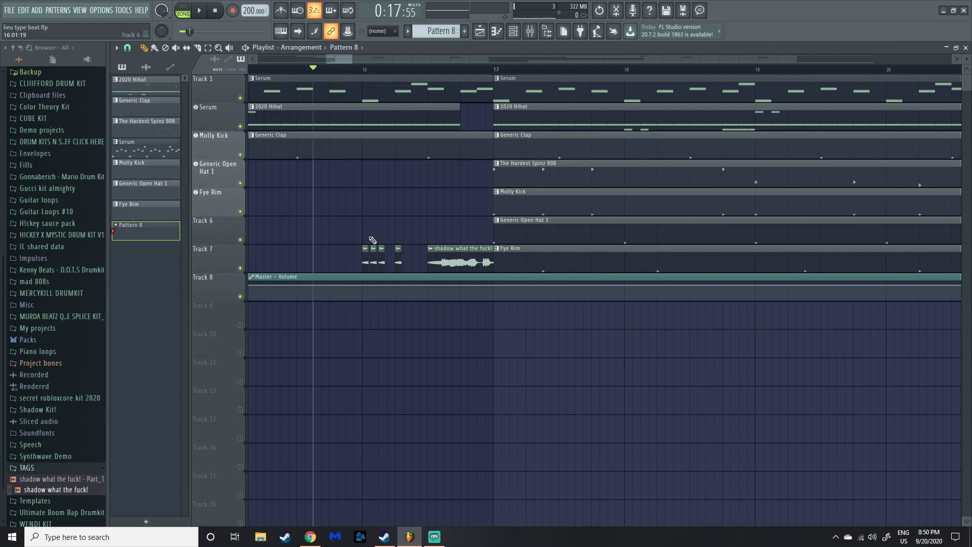
Review the clap, 808 and kick arrangement across the playlist and play the song from bar 79 into the second drop.
scroll(375, 233, "down", 8)
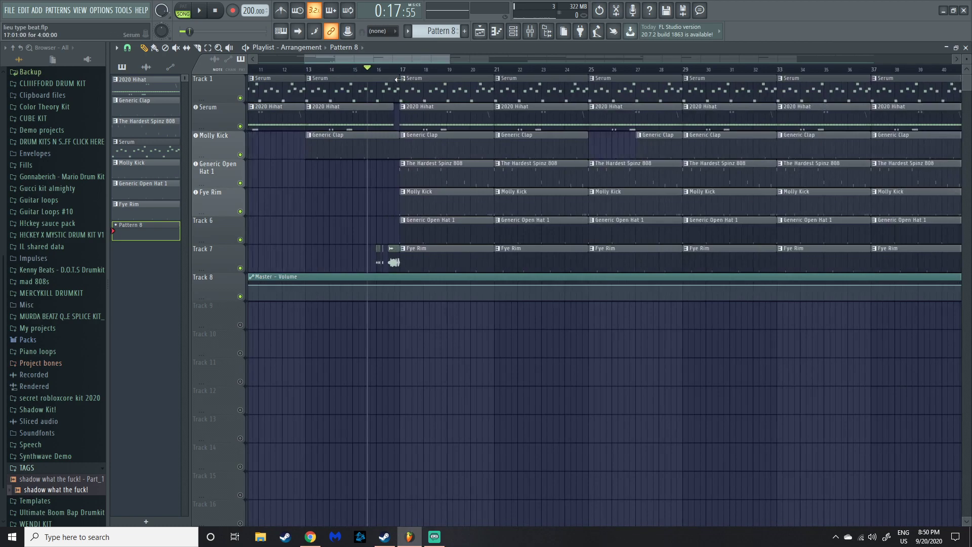
scroll(376, 198, "down", 5)
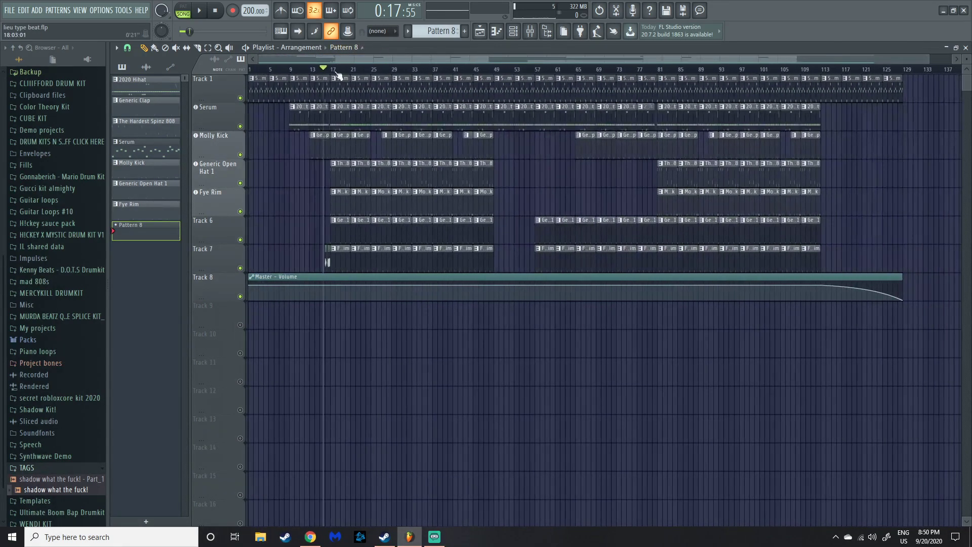
scroll(376, 198, "up", 1)
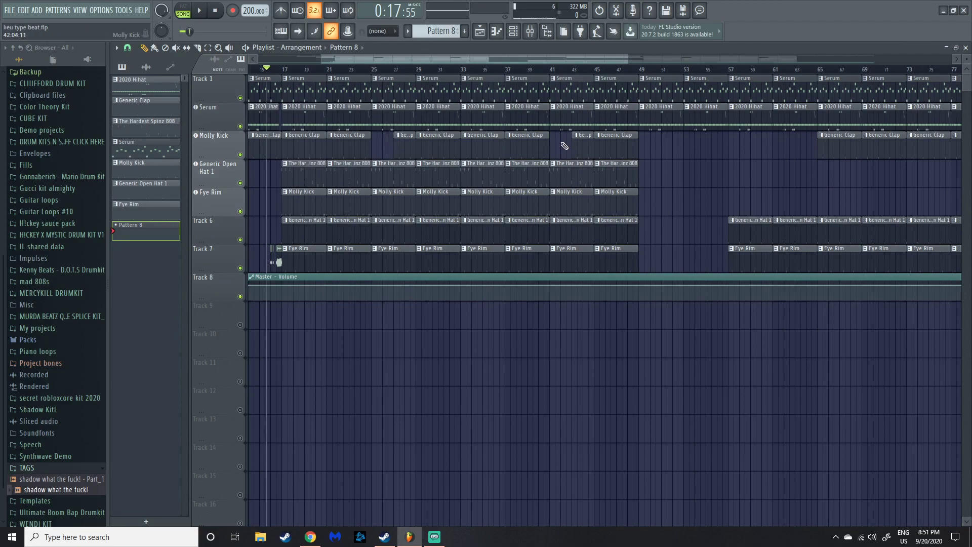
scroll(566, 147, "down", 3)
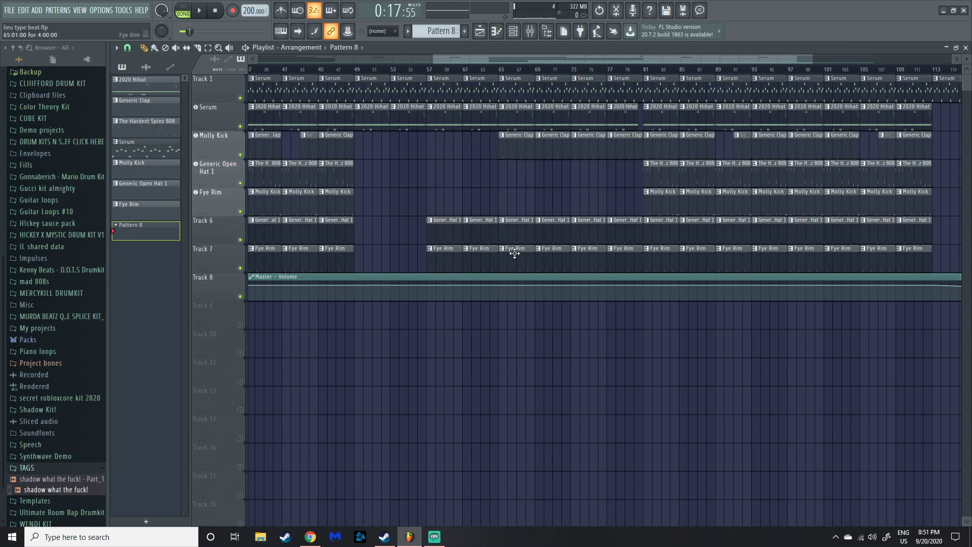
scroll(679, 133, "up", 3)
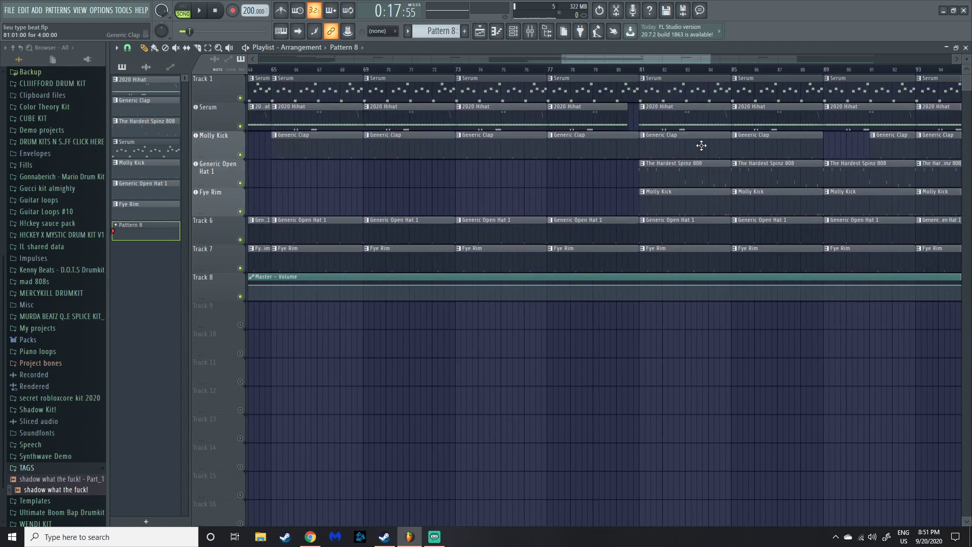
left_click(607, 71)
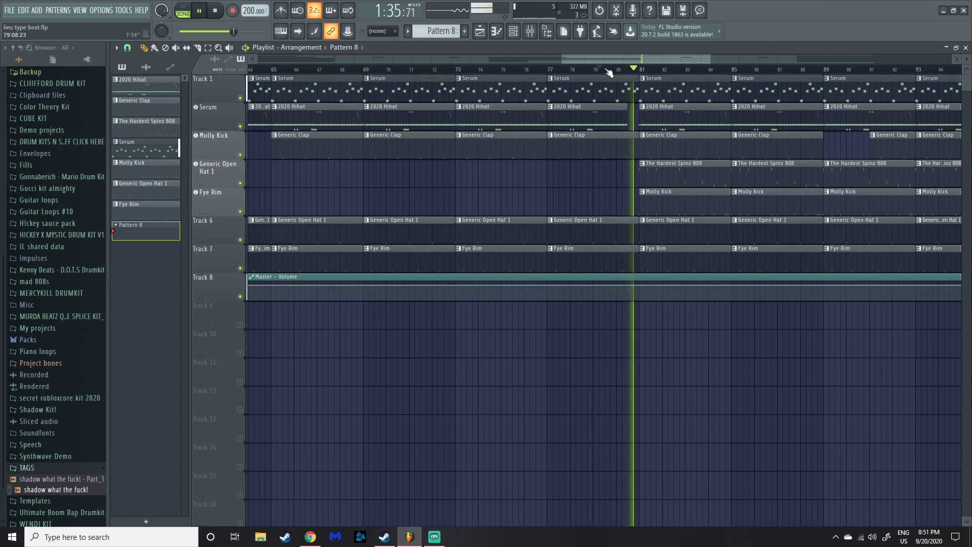
key("space")
Examine the outro from bar 113 to the end of the Master - Volume fade in the playlist.
scroll(581, 202, "down", 5)
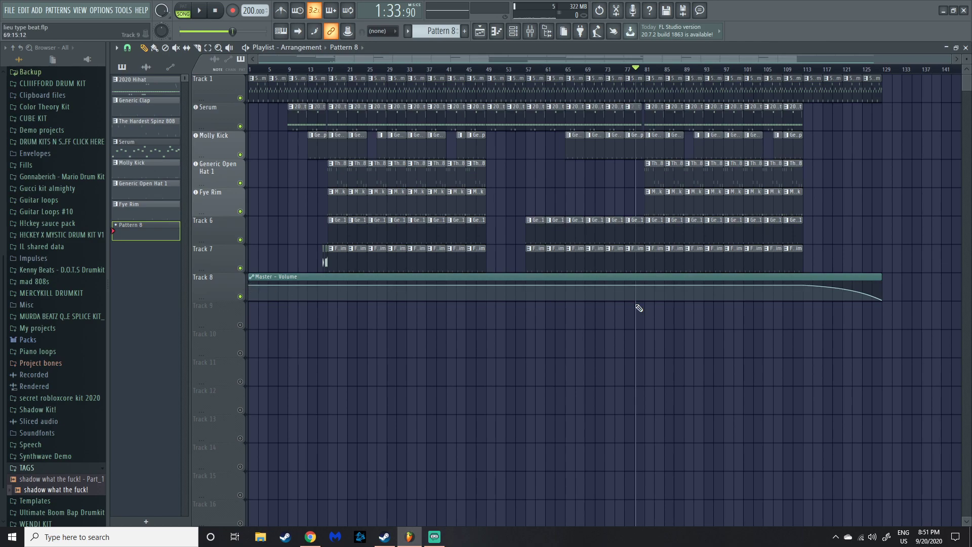
scroll(723, 70, "up", 3)
scroll(803, 60, "down", 3)
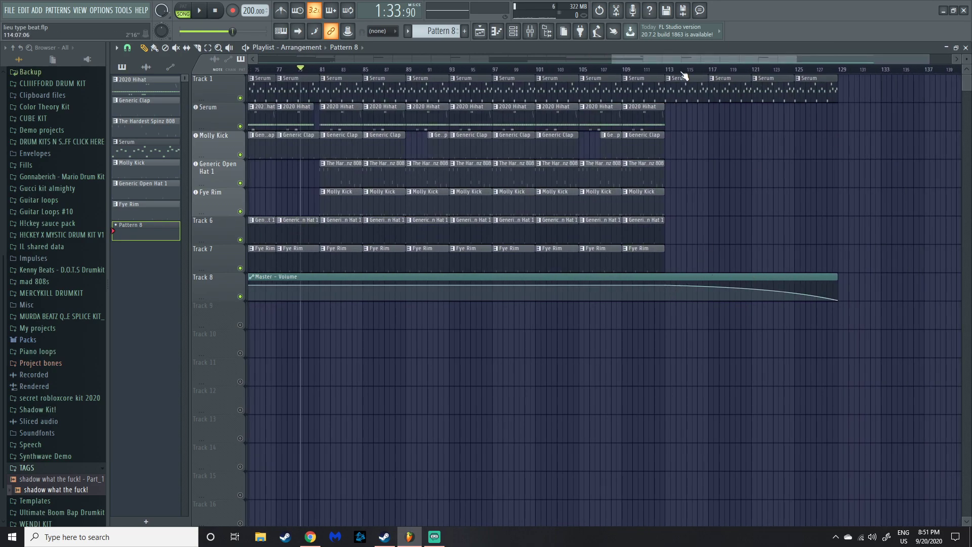
left_click_drag(668, 70, 846, 73)
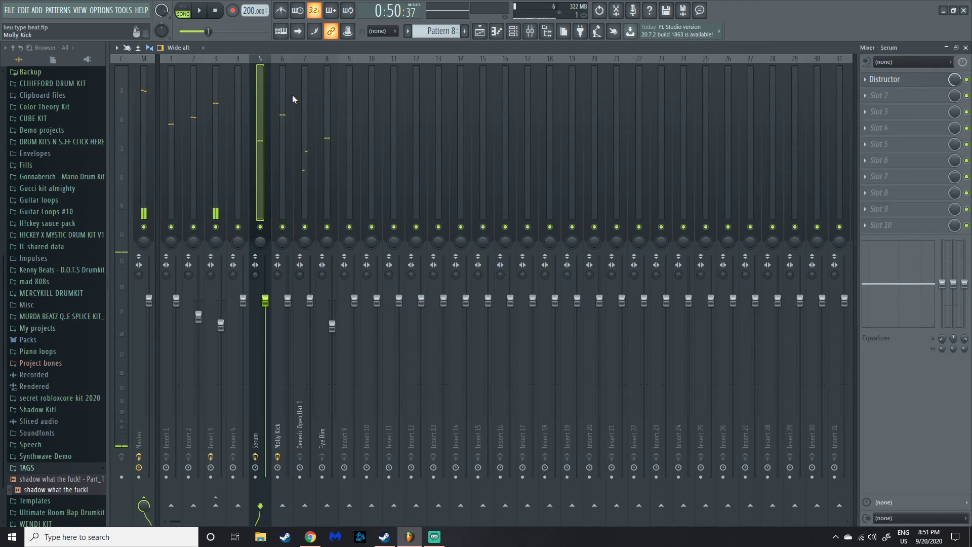
Select the Molly Kick track in the mixer and toggle its send to Insert 3.
left_click(286, 99)
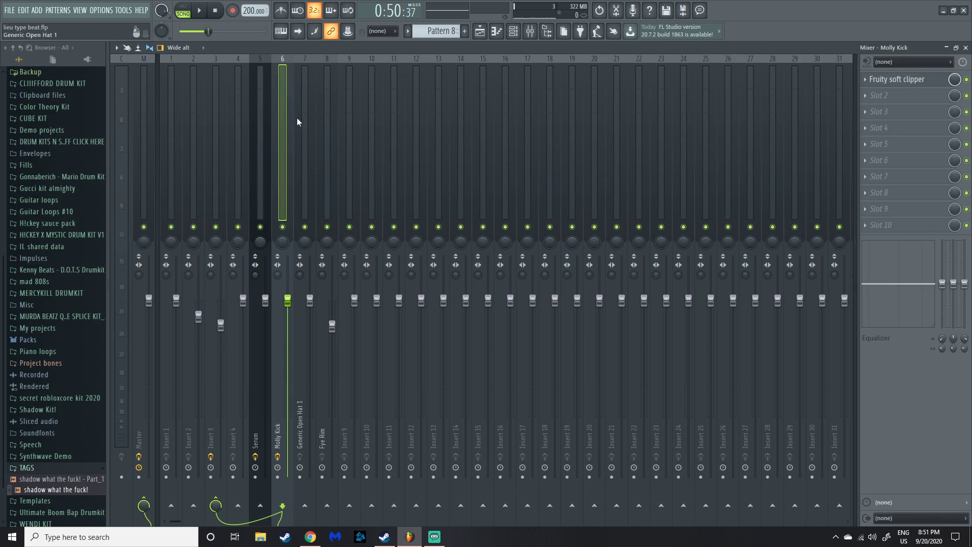
left_click(216, 505)
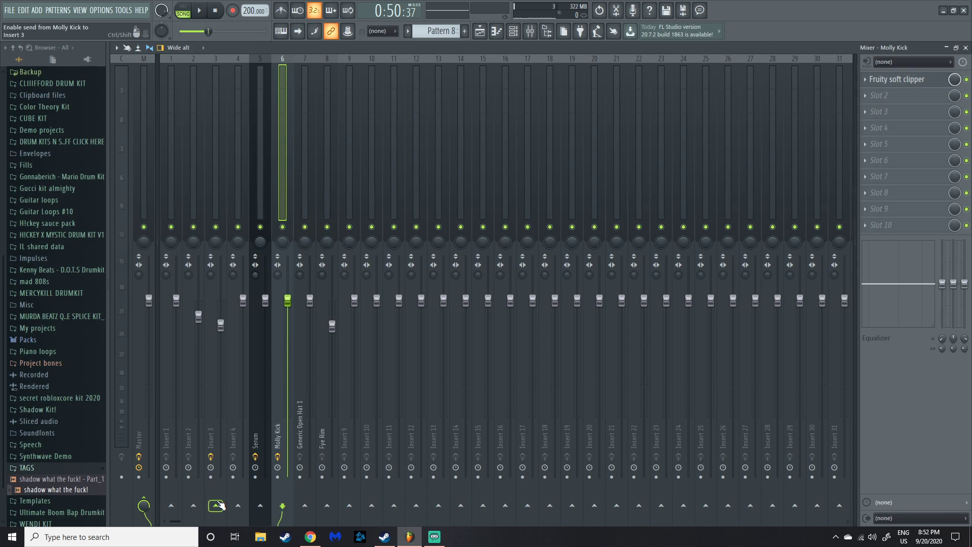
Select the Insert 3 mixer track, inspect its Fruity Fast Dist settings and close the effect.
left_click(213, 171)
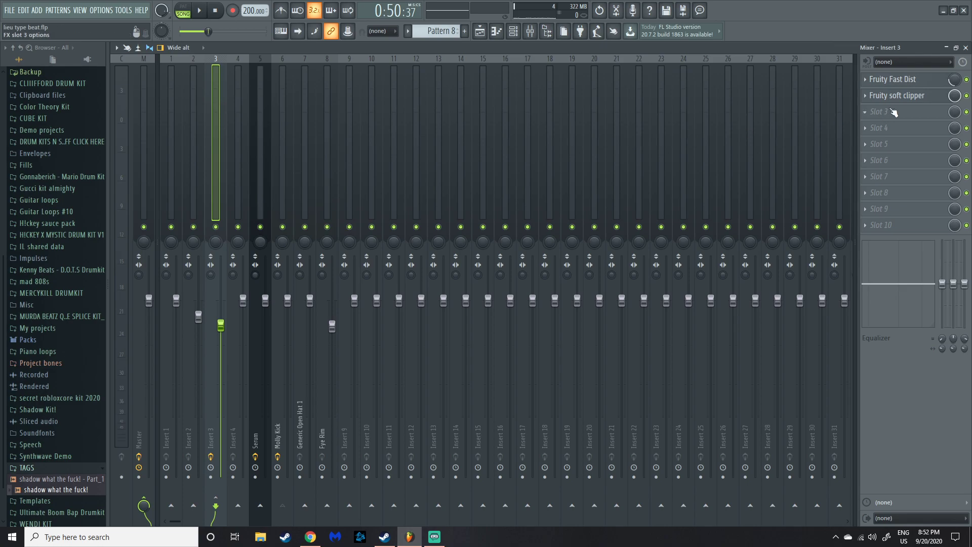
left_click(902, 85)
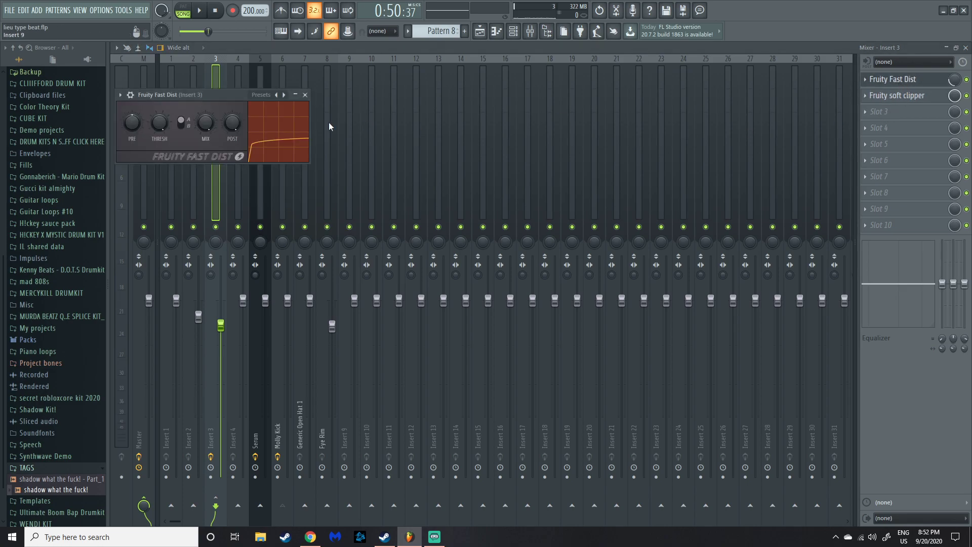
left_click(305, 95)
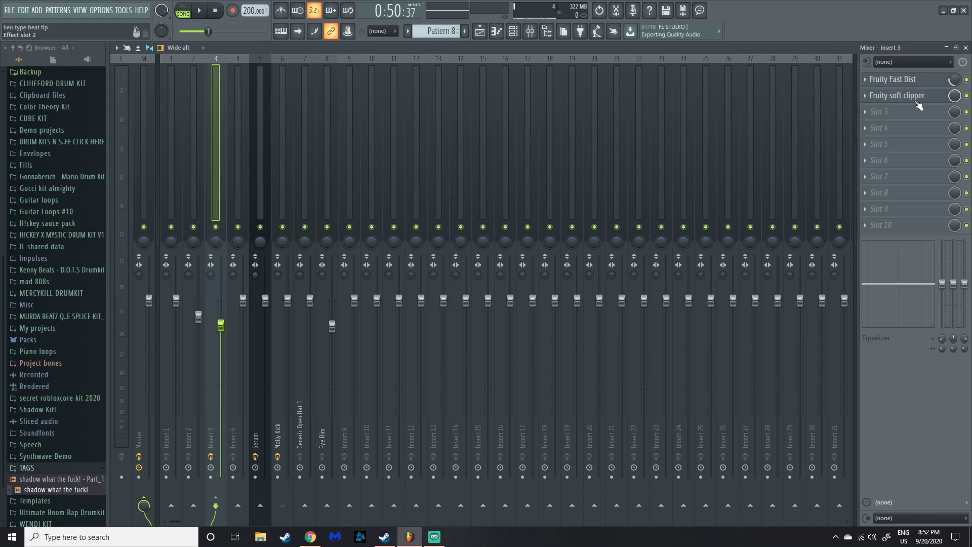
Check the effect slots of the Molly Kick and Master mixer tracks and return to the playlist.
left_click(287, 74)
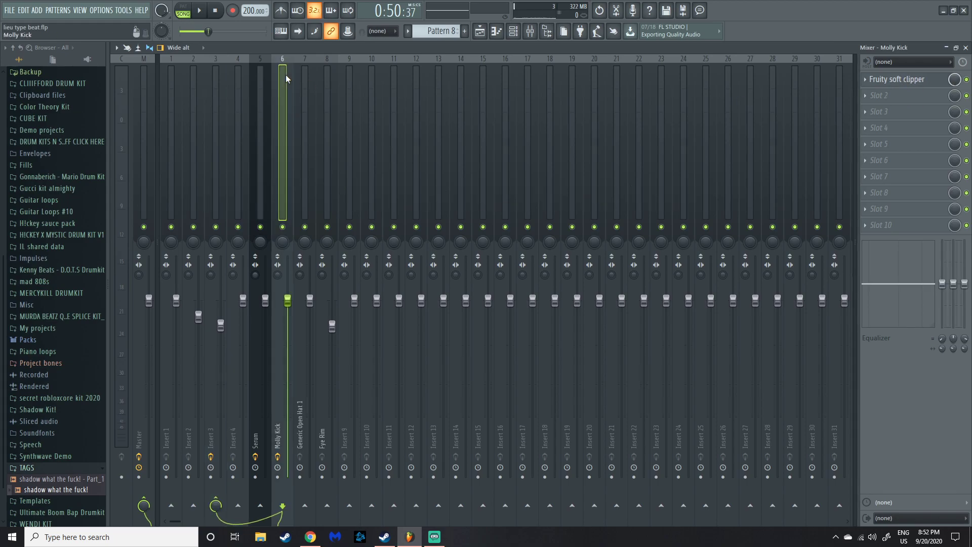
left_click(145, 77)
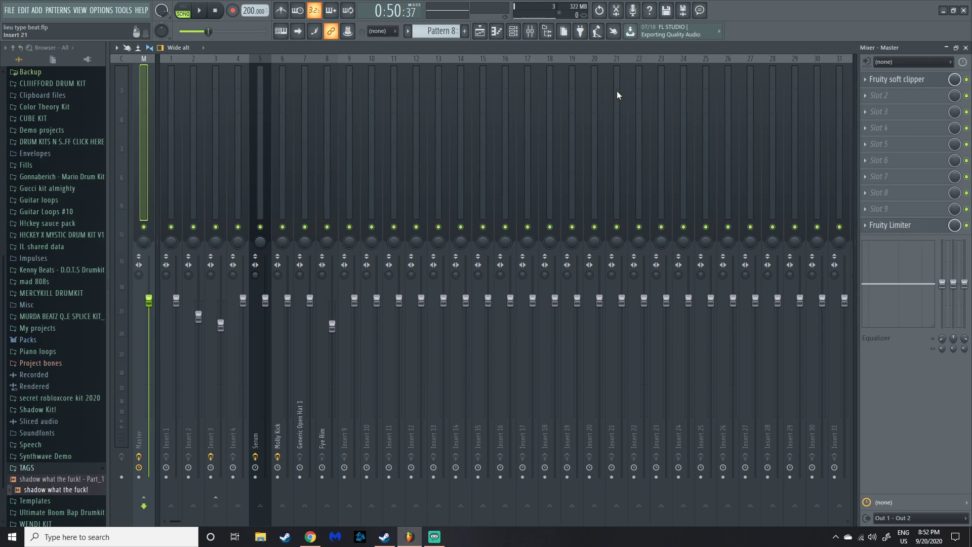
left_click(480, 33)
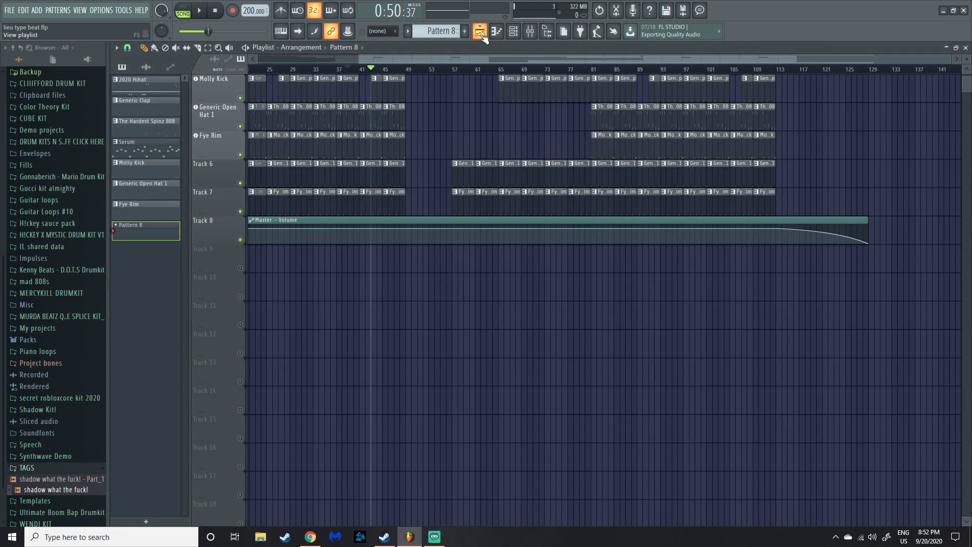